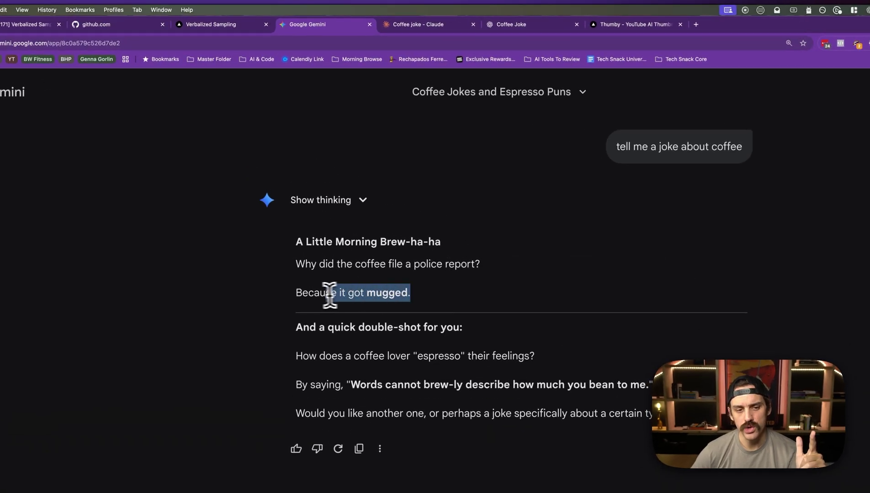
Highlight Gemini's 'got mugged' coffee punchline, then compare Claude's identical joke
{"action": "left_click_drag", "start_coordinate": [329, 294], "coordinate": [228, 291]}
{"action": "left_click", "coordinate": [434, 26]}
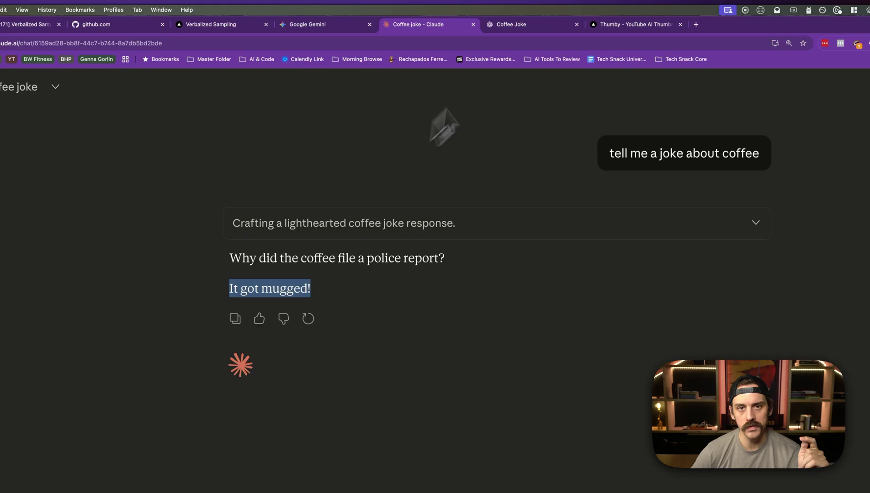
{"action": "left_click", "coordinate": [535, 22]}
Highlight ChatGPT's matching punchline, then bring up the Verbalized Sampling paper on arXiv
{"action": "left_click_drag", "start_coordinate": [391, 229], "coordinate": [247, 229]}
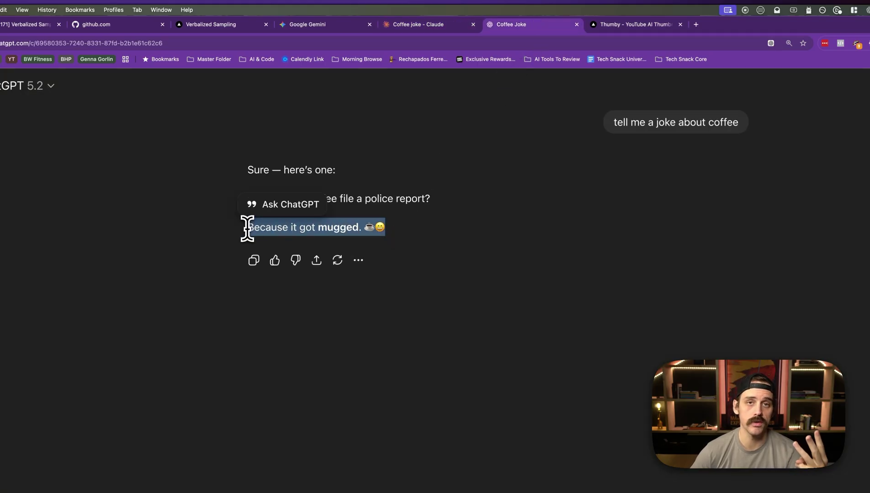
{"action": "left_click", "coordinate": [247, 228]}
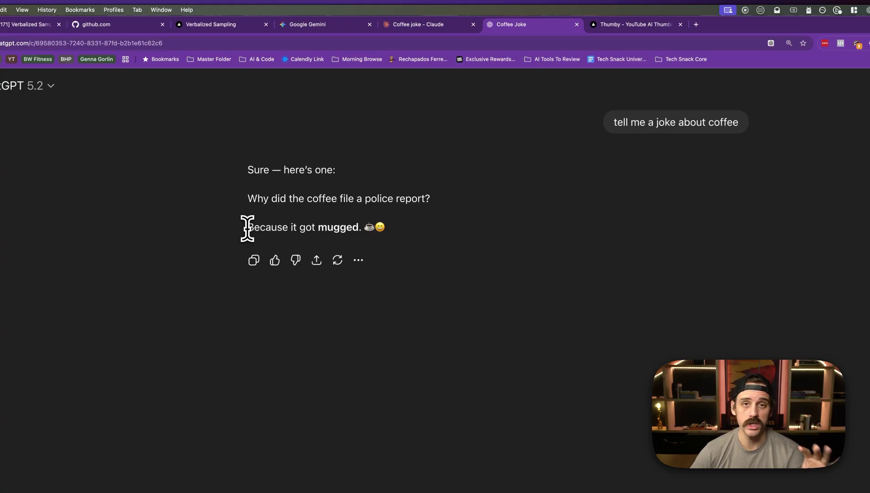
{"action": "key", "text": "super+1"}
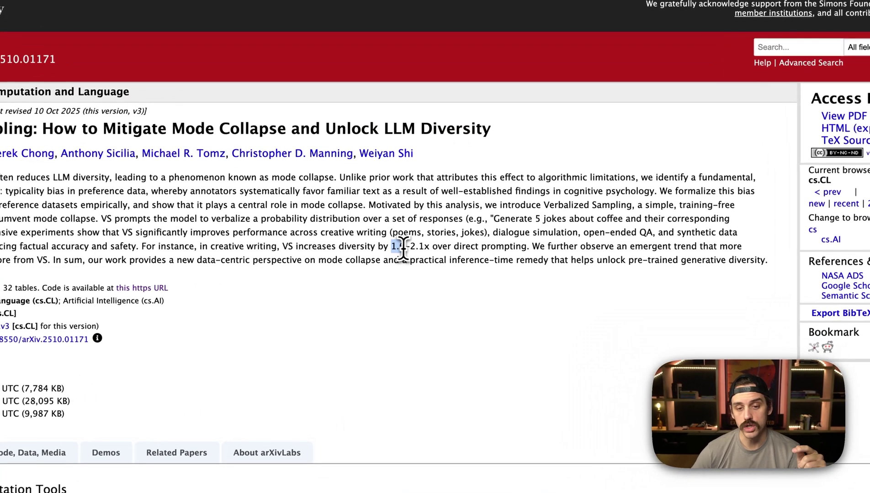
Highlight the abstract's '1.6–2.1x over direct prompting' creative-writing diversity gain
{"action": "left_click_drag", "start_coordinate": [415, 256], "coordinate": [528, 247]}
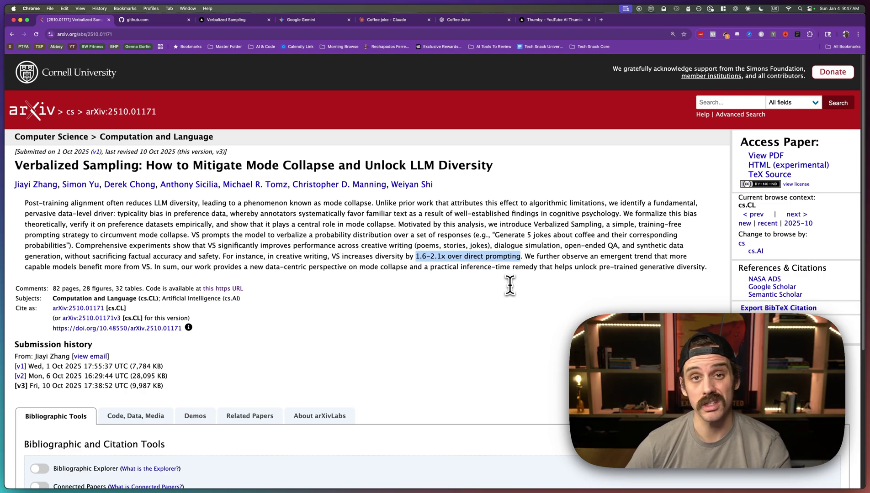
Bring up the Verbalized Sampling project page and scroll to its abstract and Magic Prompt
{"action": "left_click", "coordinate": [215, 21]}
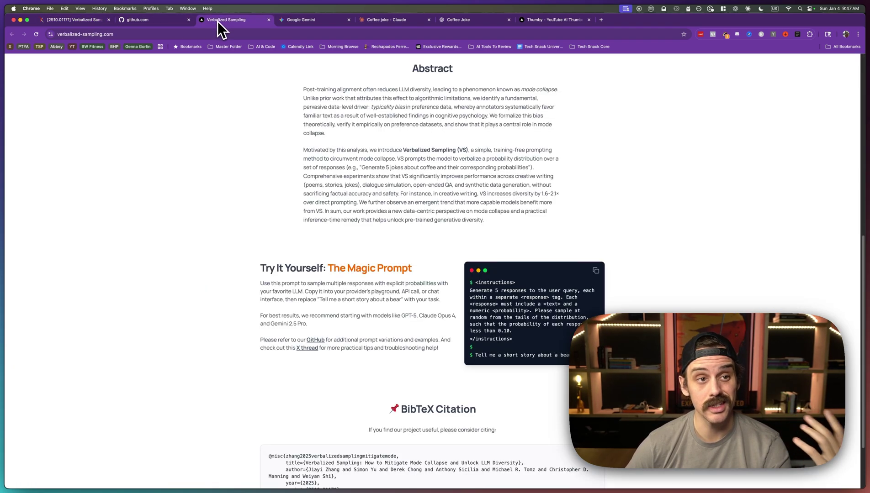
{"action": "scroll", "coordinate": [249, 223], "scroll_direction": "up", "scroll_amount": 8}
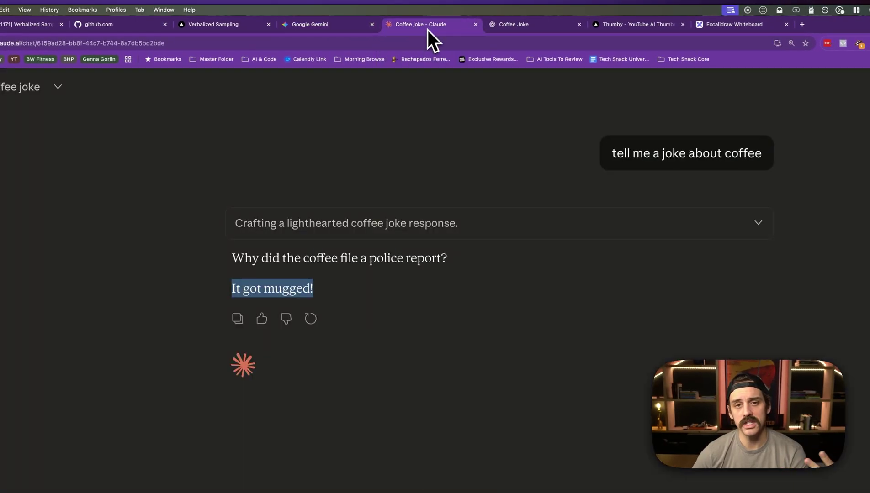
Return to ChatGPT's coffee joke chat with its 'Because it got mugged.' answer
{"action": "left_click", "coordinate": [513, 25]}
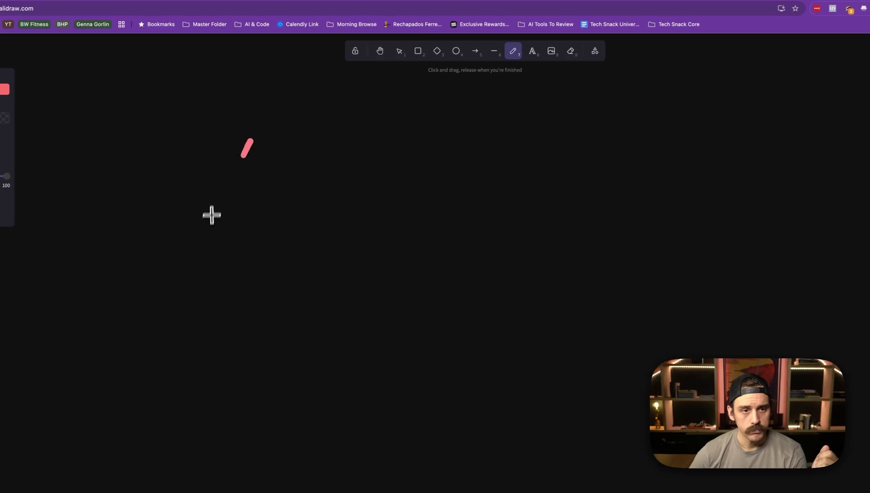
Handwrite 'Aligned' in pink on the whiteboard and underline it
{"action": "mouse_move", "coordinate": [211, 215]}
{"action": "left_mouse_down"}
{"action": "mouse_move", "coordinate": [252, 146]}
{"action": "mouse_move", "coordinate": [263, 167]}
{"action": "left_mouse_up"}
{"action": "left_click_drag", "start_coordinate": [291, 225], "coordinate": [291, 222]}
{"action": "left_click_drag", "start_coordinate": [231, 188], "coordinate": [283, 186]}
{"action": "mouse_move", "coordinate": [311, 144]}
{"action": "left_mouse_down"}
{"action": "mouse_move", "coordinate": [313, 211]}
{"action": "mouse_move", "coordinate": [331, 208]}
{"action": "left_mouse_up"}
{"action": "left_click", "coordinate": [334, 159]}
{"action": "left_click_drag", "start_coordinate": [368, 180], "coordinate": [343, 242]}
{"action": "mouse_move", "coordinate": [388, 183]}
{"action": "left_mouse_down"}
{"action": "mouse_move", "coordinate": [416, 214]}
{"action": "mouse_move", "coordinate": [452, 191]}
{"action": "mouse_move", "coordinate": [460, 211]}
{"action": "mouse_move", "coordinate": [500, 217]}
{"action": "left_mouse_up"}
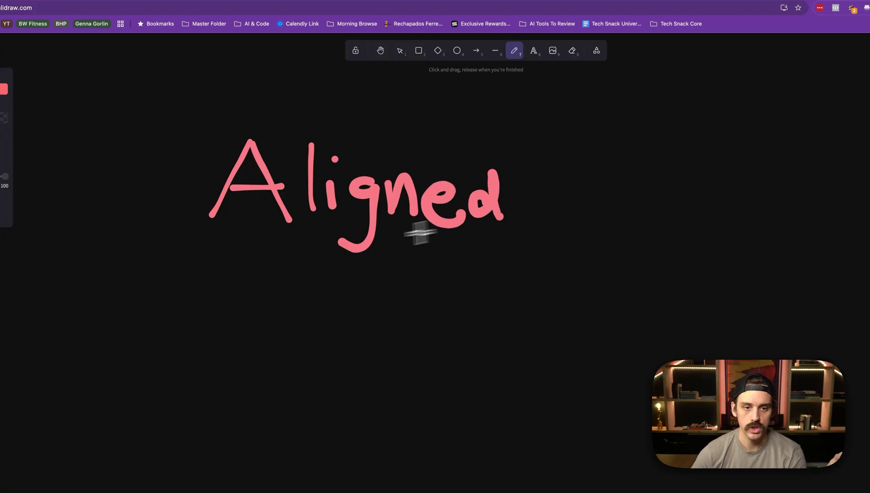
{"action": "left_click_drag", "start_coordinate": [203, 262], "coordinate": [568, 245]}
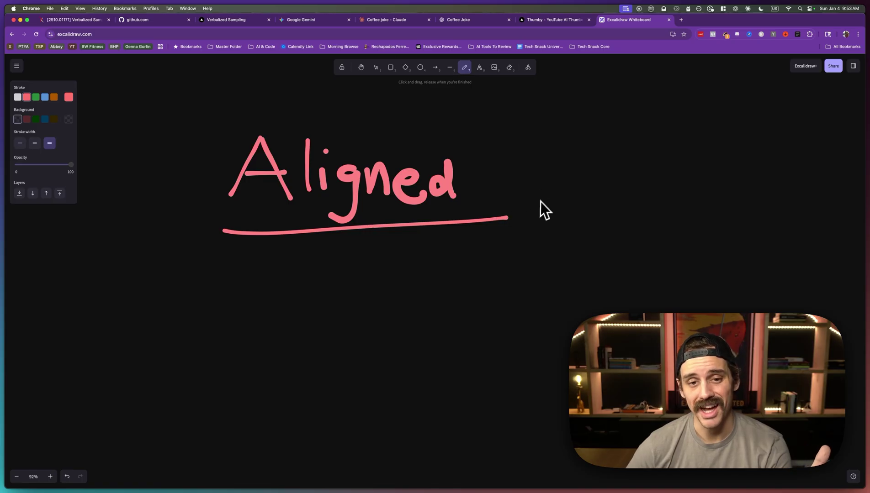
Draw a right-pointing arrow after 'Aligned', followed by a downward arrow
{"action": "mouse_move", "coordinate": [545, 210]}
{"action": "left_mouse_down"}
{"action": "mouse_move", "coordinate": [316, 207]}
{"action": "mouse_move", "coordinate": [381, 202]}
{"action": "left_mouse_up"}
{"action": "left_click_drag", "start_coordinate": [342, 179], "coordinate": [352, 217]}
{"action": "scroll", "coordinate": [384, 158], "scroll_direction": "right", "scroll_amount": 5}
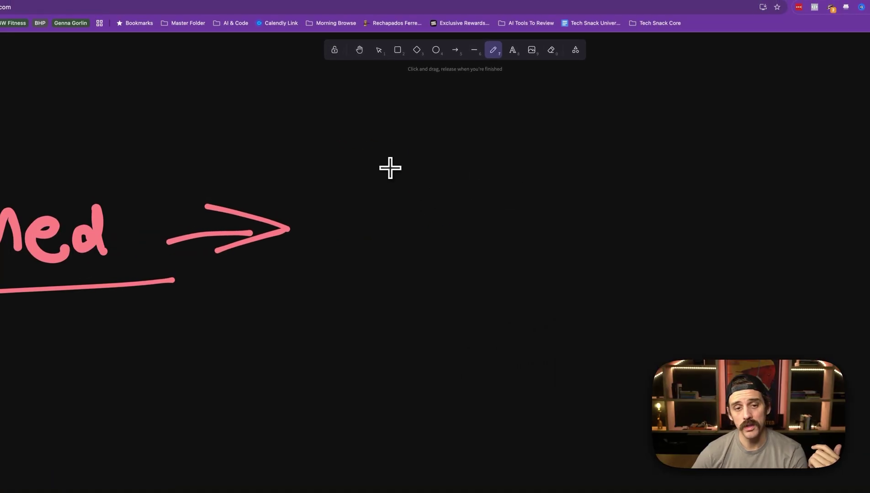
{"action": "mouse_move", "coordinate": [385, 149]}
{"action": "left_mouse_down"}
{"action": "mouse_move", "coordinate": [382, 248]}
{"action": "mouse_move", "coordinate": [422, 228]}
{"action": "left_mouse_up"}
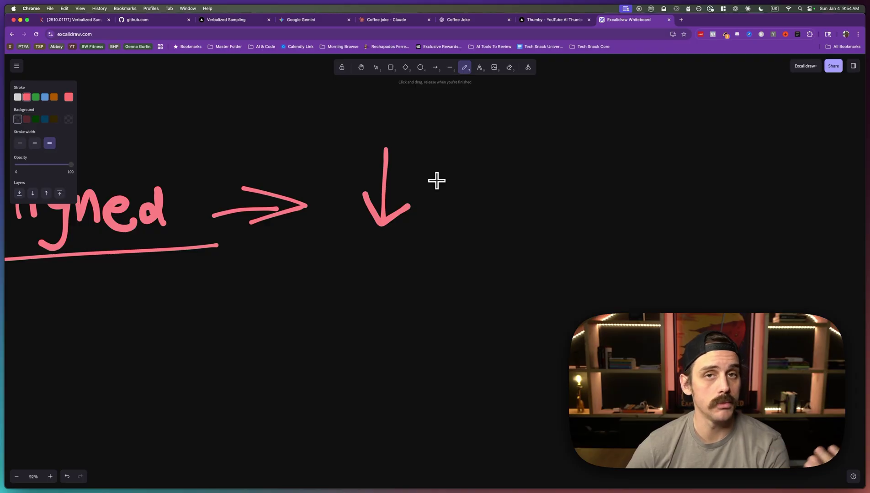
In the Gemini chat, highlight the coffee joke prompt
{"action": "left_click", "coordinate": [302, 19]}
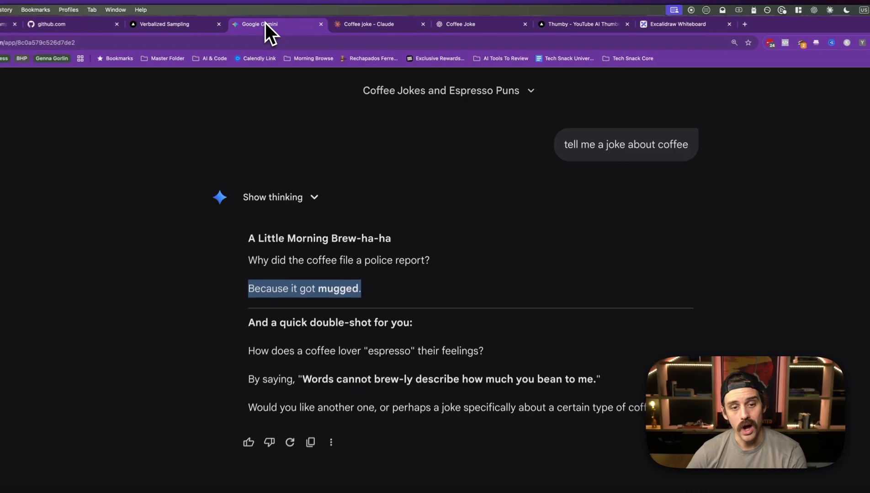
{"action": "left_click", "coordinate": [317, 257]}
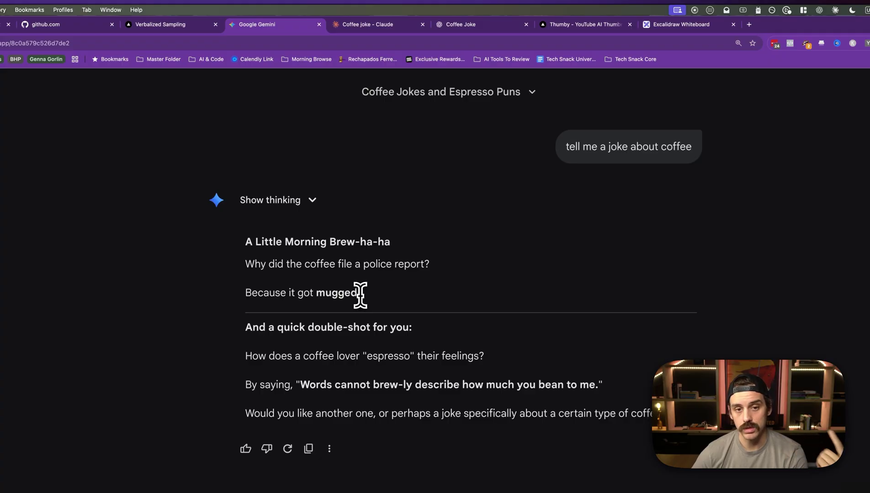
{"action": "left_click_drag", "start_coordinate": [567, 147], "coordinate": [681, 148]}
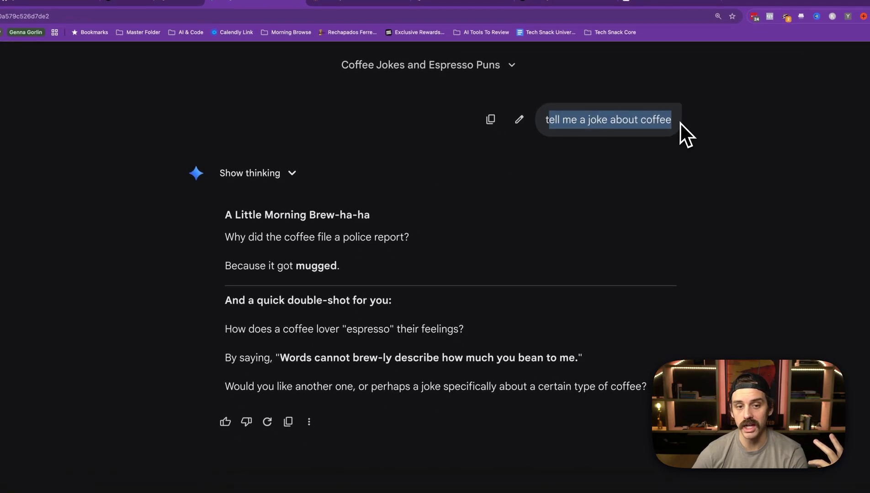
{"action": "left_click", "coordinate": [351, 276]}
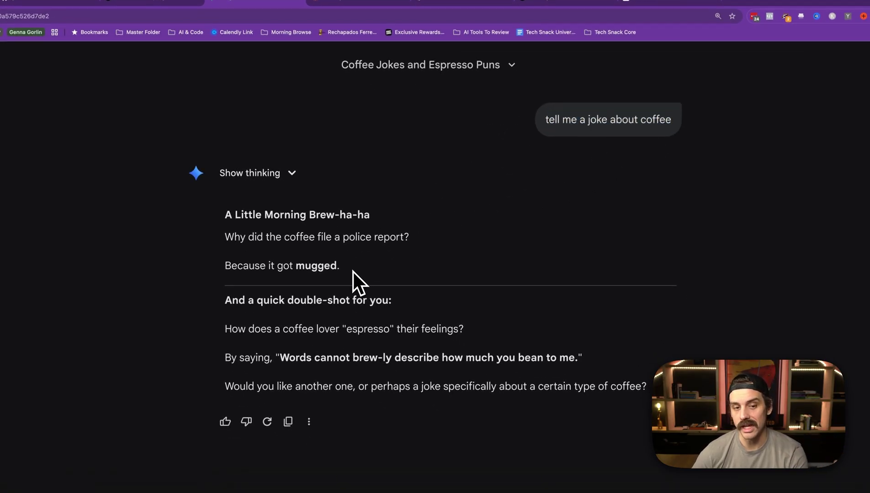
Highlight Gemini's 'Because it got mugged.' answer, then the Verbalized Sampling abstract's opening line
{"action": "left_click_drag", "start_coordinate": [312, 288], "coordinate": [222, 269]}
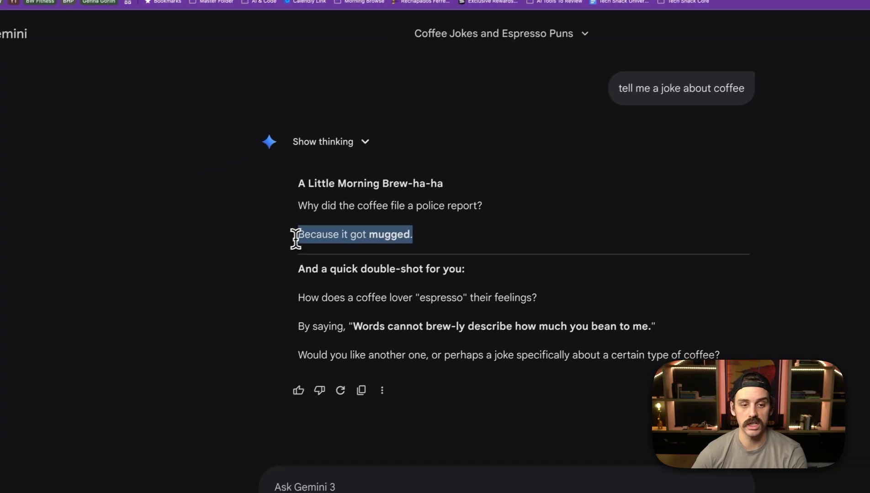
{"action": "left_click", "coordinate": [437, 236]}
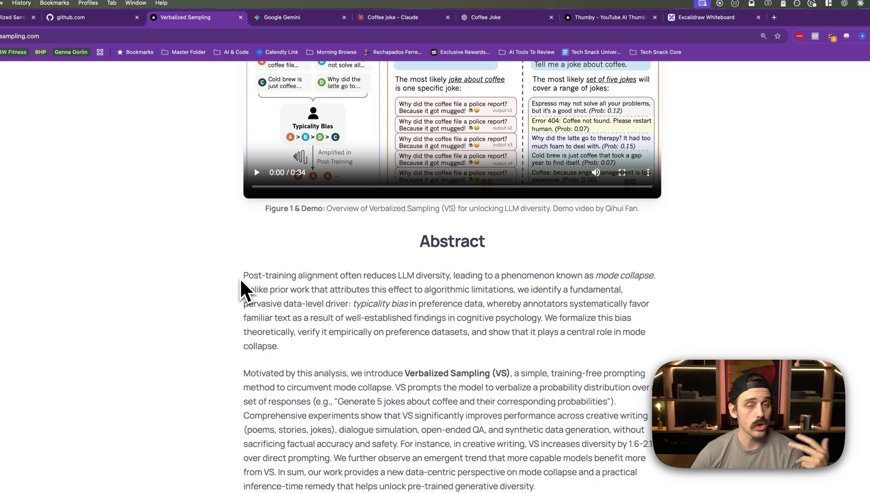
{"action": "left_click_drag", "start_coordinate": [243, 275], "coordinate": [478, 276]}
Highlight 'mode collapse' in the abstract, then return to the Excalidraw whiteboard
{"action": "left_click", "coordinate": [554, 276]}
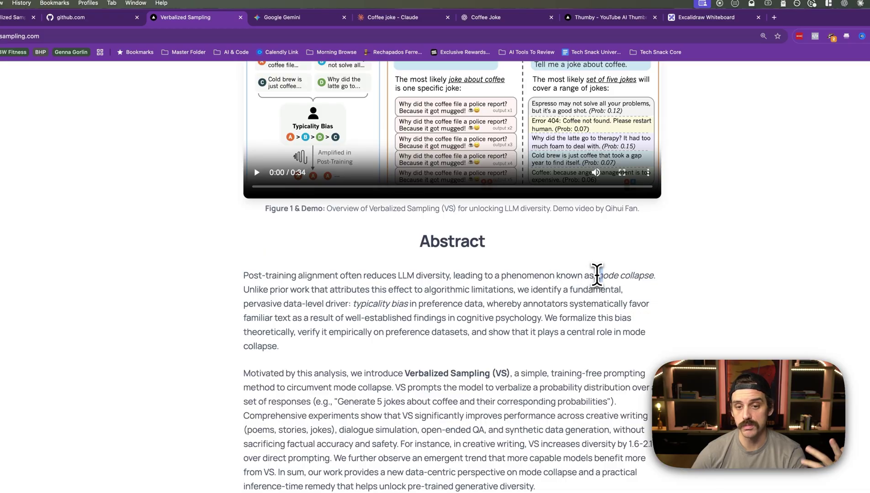
{"action": "left_click_drag", "start_coordinate": [595, 276], "coordinate": [655, 277]}
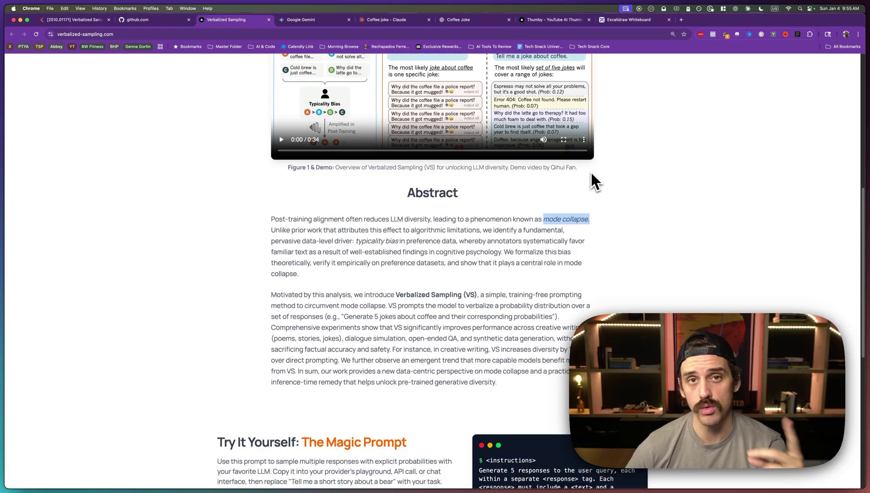
{"action": "key", "text": "super+9"}
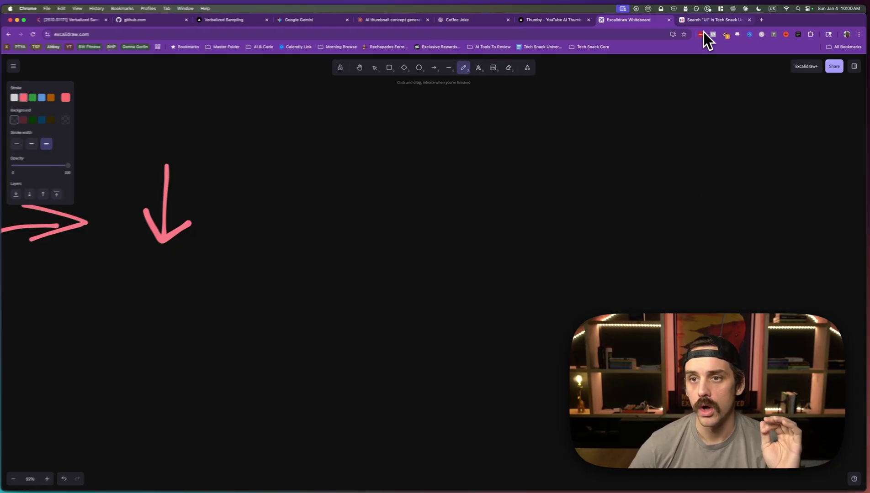
Scroll through Tech Snack University's 'UI' search results, then go to Claude's concept generator chat
{"action": "left_click", "coordinate": [706, 21]}
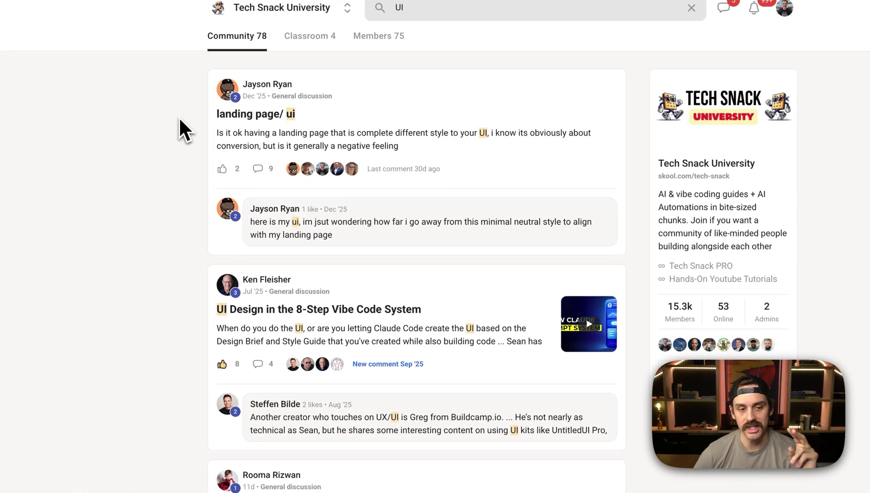
{"action": "scroll", "coordinate": [178, 320], "scroll_direction": "down", "scroll_amount": 2}
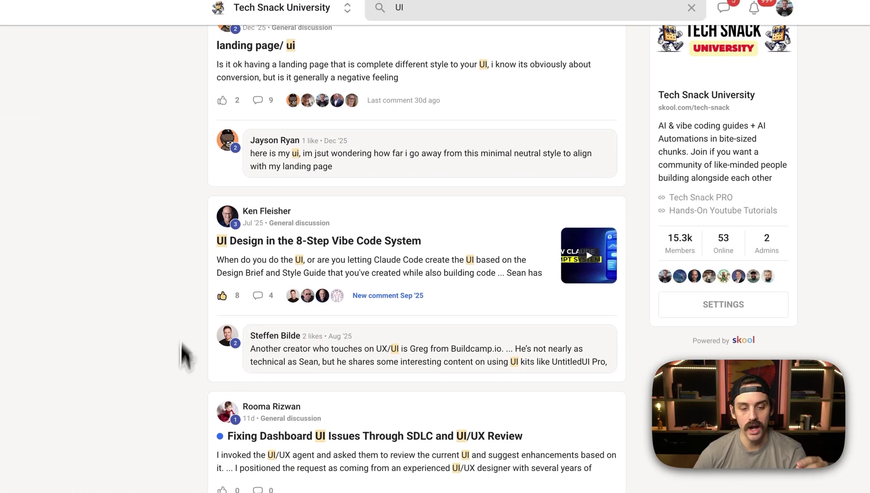
{"action": "scroll", "coordinate": [185, 397], "scroll_direction": "up", "scroll_amount": 2}
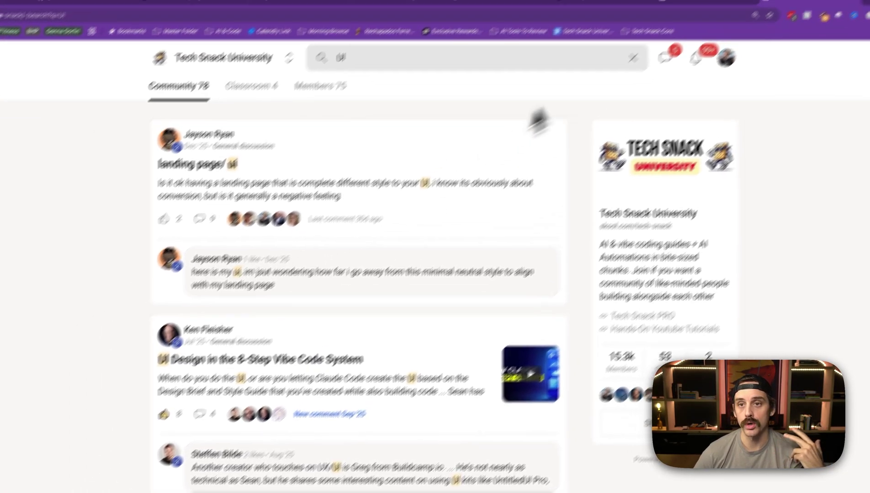
{"action": "key", "text": "super+4"}
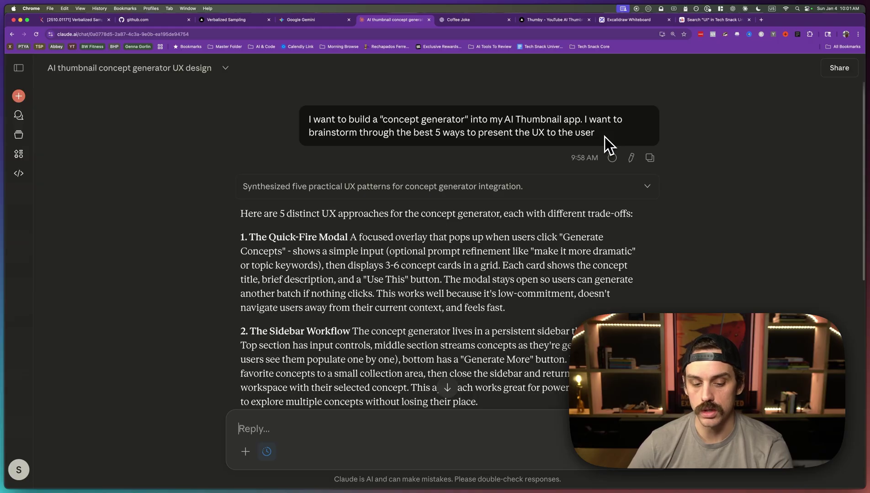
Scroll down through Claude's five UX approaches for the AI thumbnail concept generator
{"action": "scroll", "coordinate": [204, 176], "scroll_direction": "down", "scroll_amount": 2}
{"action": "scroll", "coordinate": [204, 176], "scroll_direction": "down", "scroll_amount": 2}
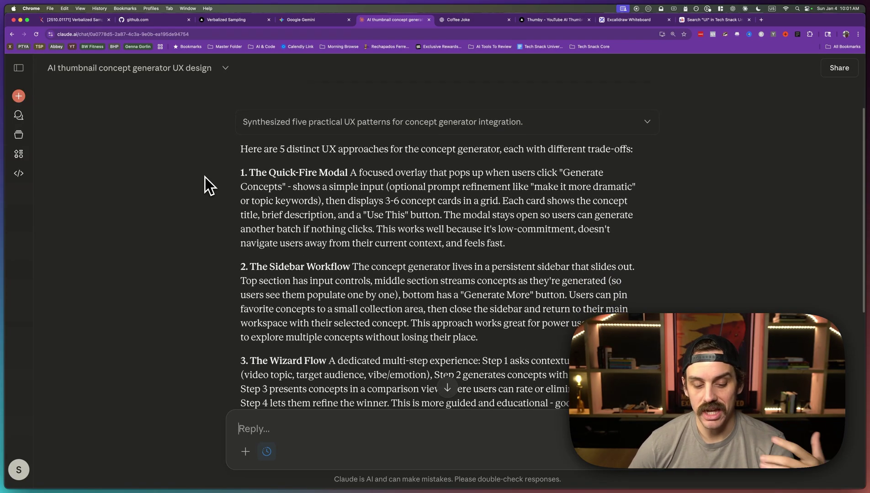
{"action": "scroll", "coordinate": [206, 182], "scroll_direction": "down", "scroll_amount": 1}
{"action": "scroll", "coordinate": [206, 183], "scroll_direction": "down", "scroll_amount": 2}
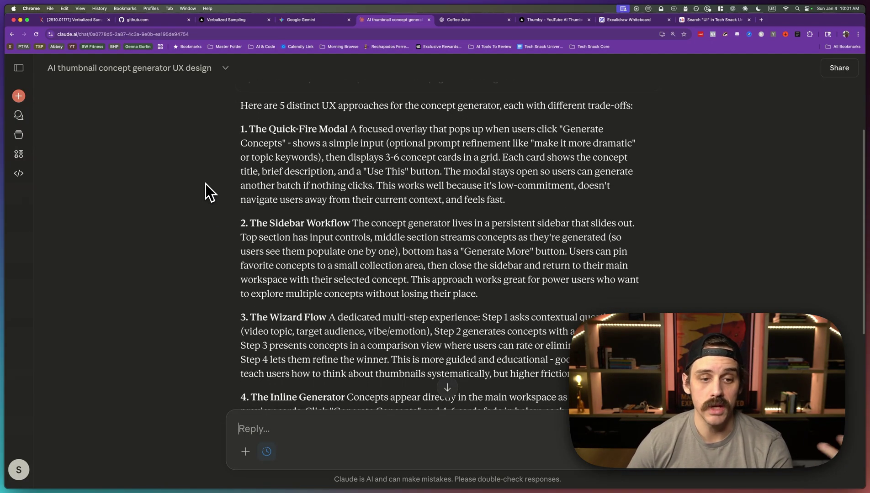
{"action": "scroll", "coordinate": [205, 184], "scroll_direction": "down", "scroll_amount": 10}
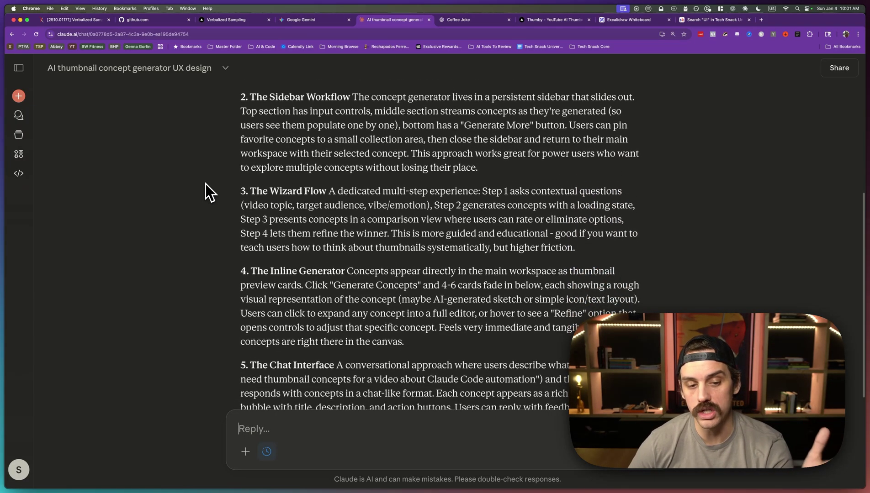
{"action": "scroll", "coordinate": [205, 184], "scroll_direction": "down", "scroll_amount": 2}
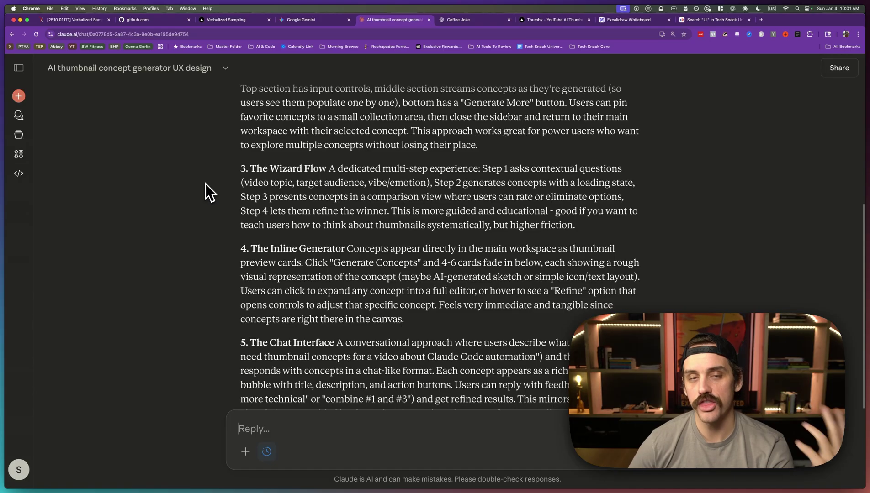
{"action": "scroll", "coordinate": [205, 184], "scroll_direction": "down", "scroll_amount": 2}
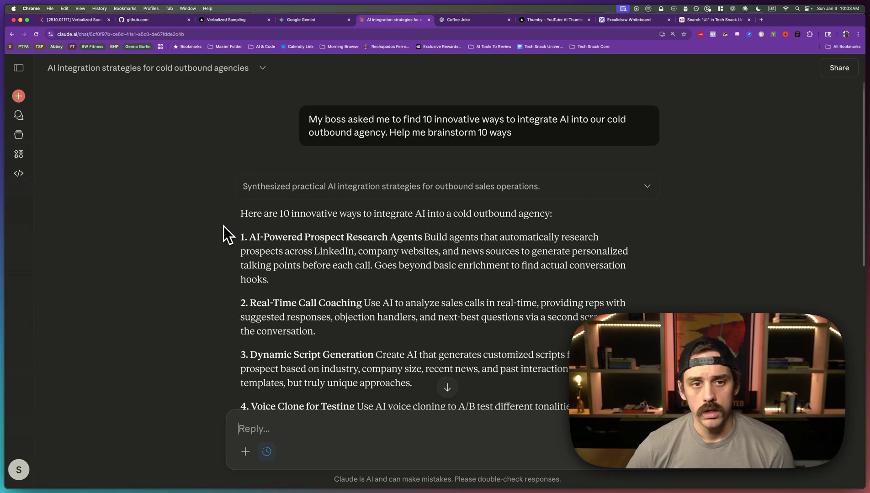
{"action": "mouse_move", "coordinate": [291, 130]}
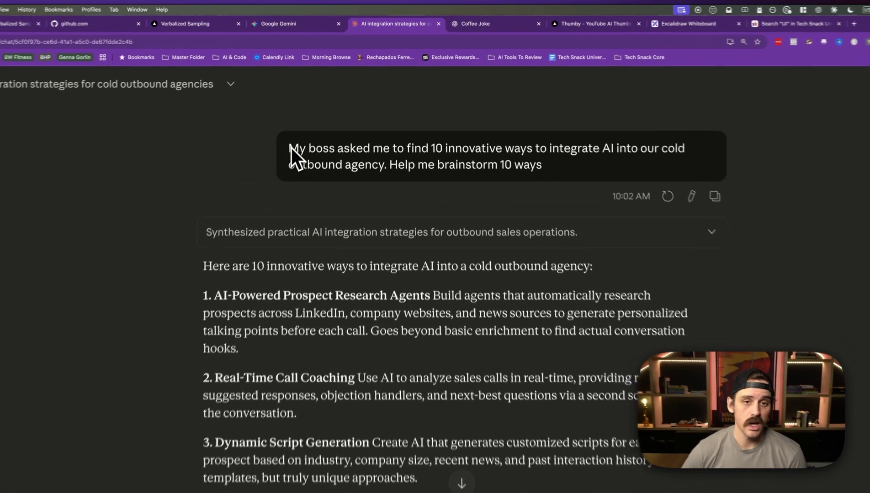
{"action": "left_click_drag", "start_coordinate": [309, 119], "coordinate": [511, 122]}
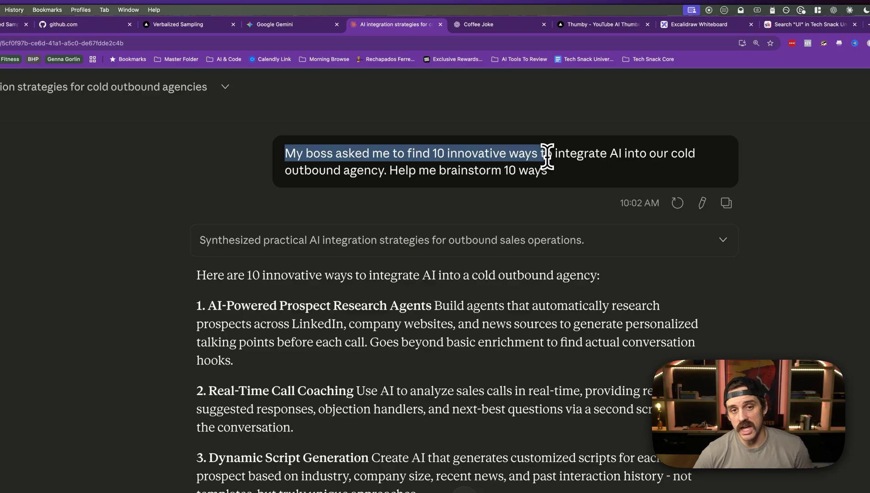
{"action": "left_click_drag", "start_coordinate": [547, 156], "coordinate": [550, 165]}
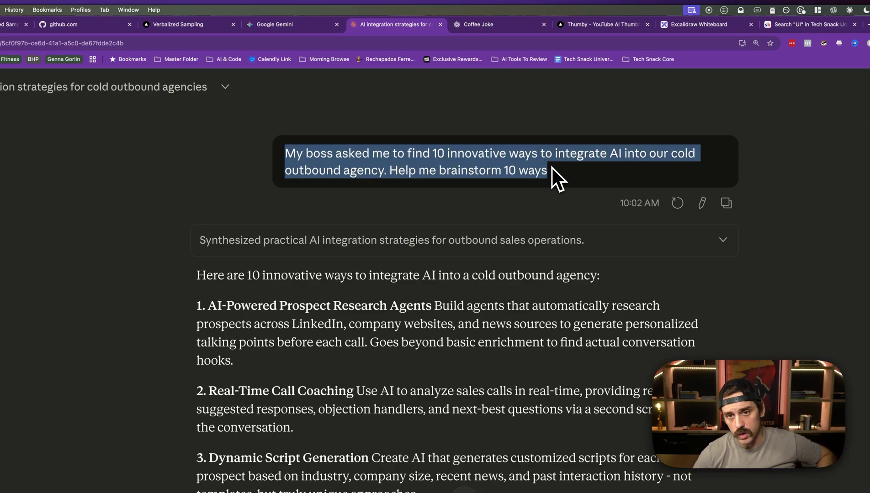
{"action": "left_click", "coordinate": [552, 170]}
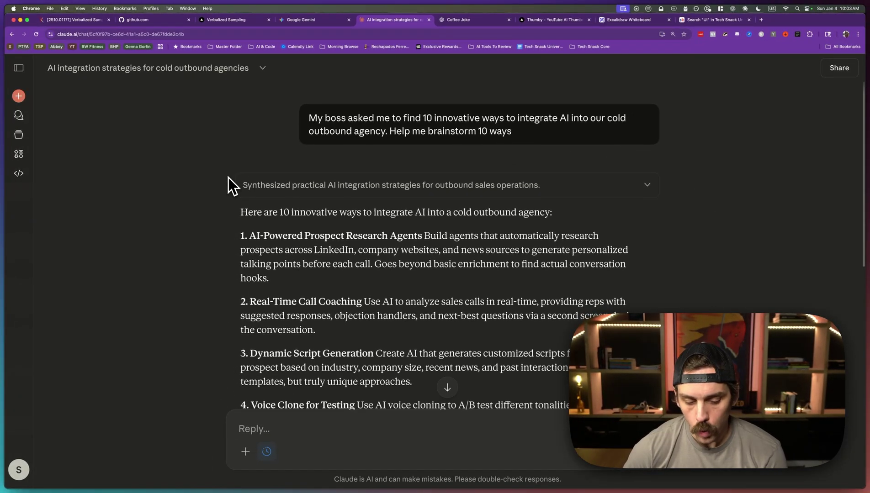
{"action": "scroll", "coordinate": [227, 179], "scroll_direction": "down", "scroll_amount": 1}
{"action": "scroll", "coordinate": [227, 178], "scroll_direction": "down", "scroll_amount": 1}
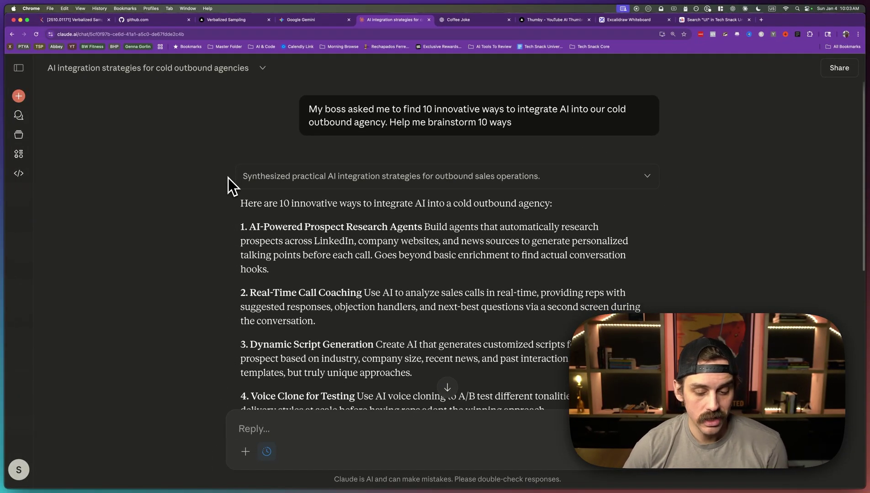
{"action": "scroll", "coordinate": [227, 178], "scroll_direction": "down", "scroll_amount": 5}
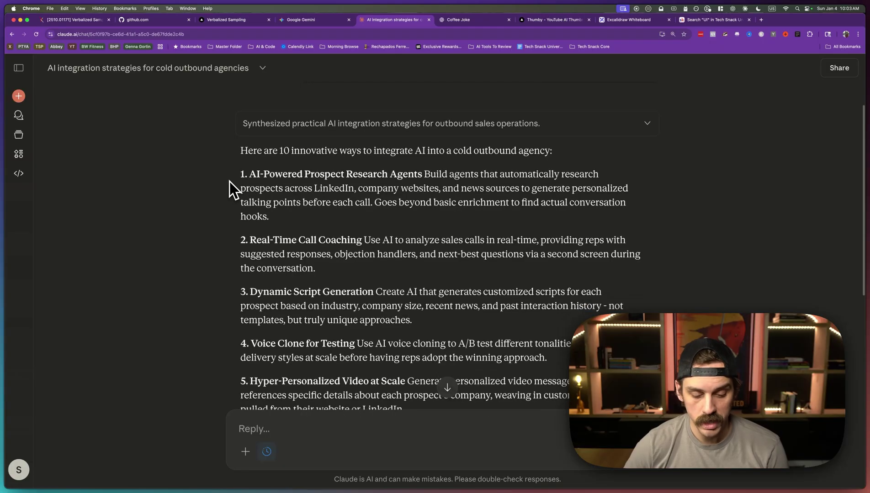
{"action": "scroll", "coordinate": [229, 182], "scroll_direction": "down", "scroll_amount": 4}
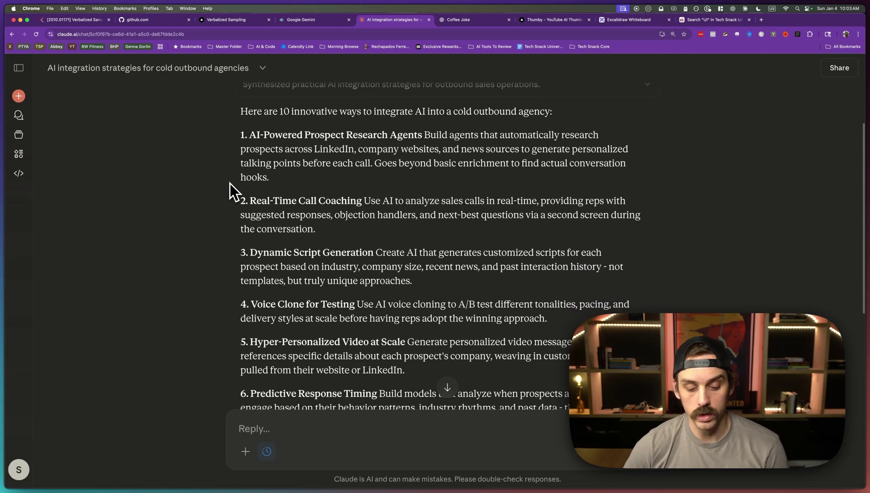
{"action": "scroll", "coordinate": [229, 184], "scroll_direction": "down", "scroll_amount": 2}
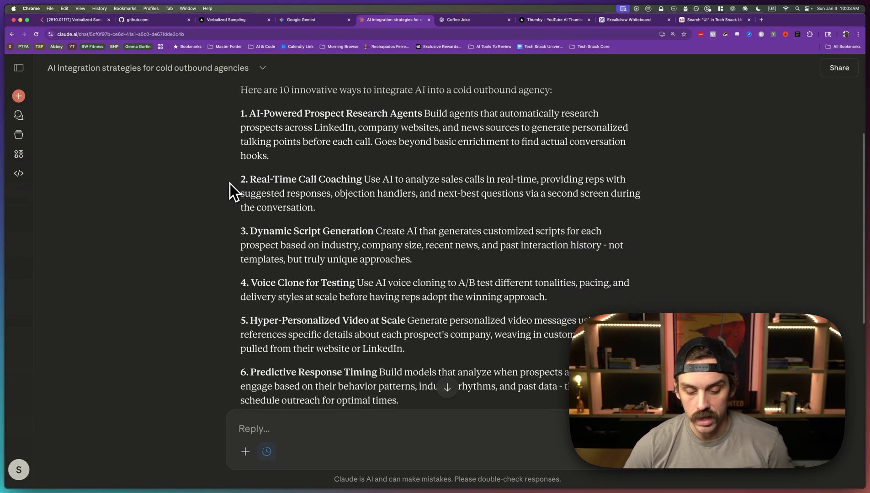
{"action": "scroll", "coordinate": [230, 184], "scroll_direction": "down", "scroll_amount": 2}
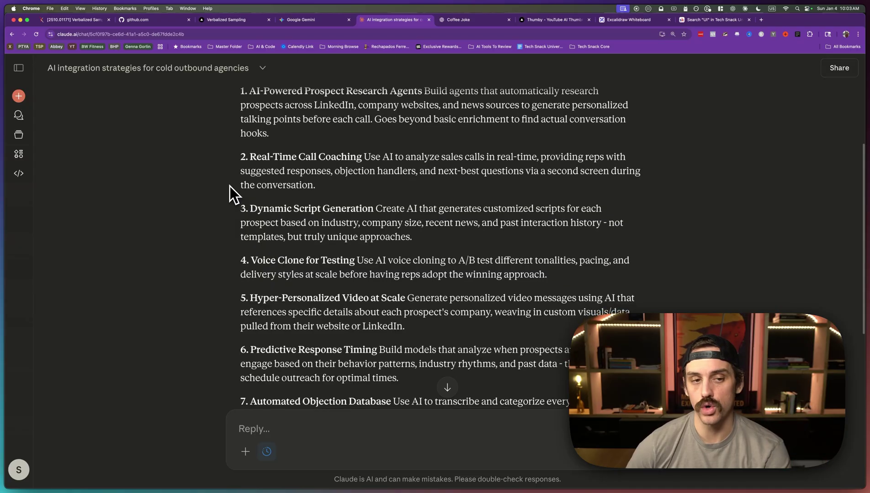
{"action": "scroll", "coordinate": [230, 187], "scroll_direction": "down", "scroll_amount": 3}
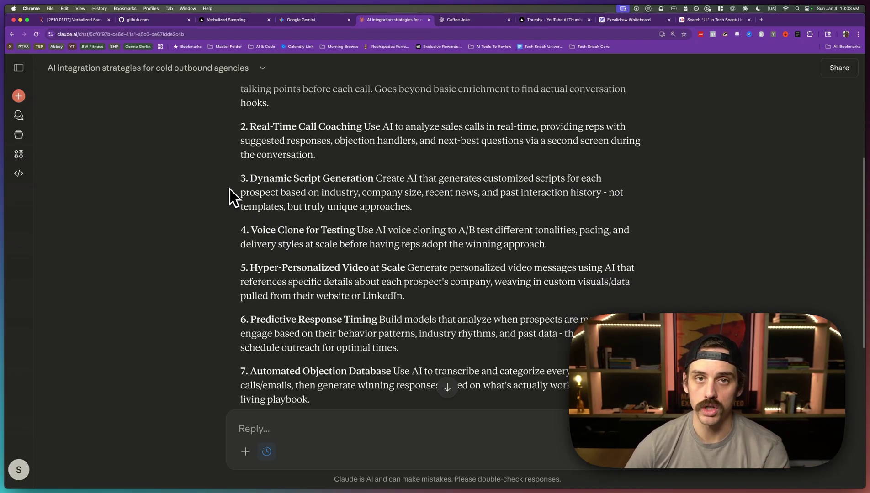
{"action": "scroll", "coordinate": [230, 191], "scroll_direction": "down", "scroll_amount": 9}
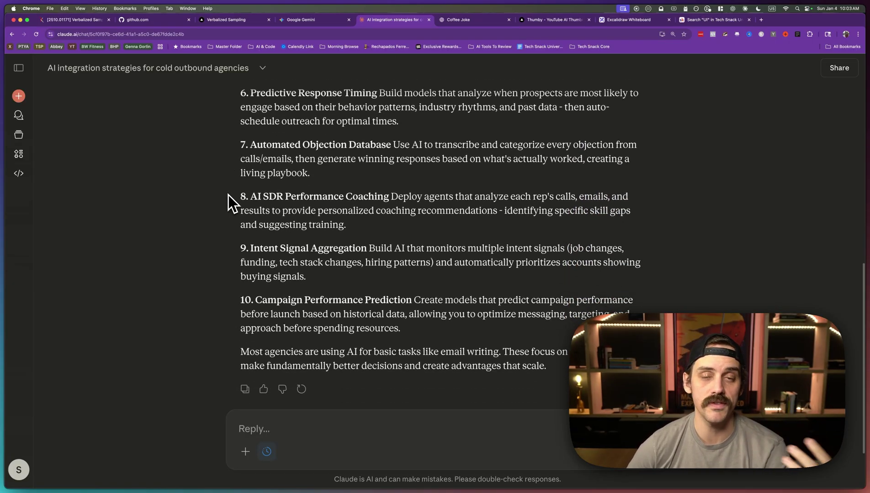
{"action": "left_click", "coordinate": [226, 20]}
Scroll up to Figure 1 contrasting direct prompting with verbalized sampling's five coffee jokes
{"action": "scroll", "coordinate": [243, 187], "scroll_direction": "up", "scroll_amount": 3}
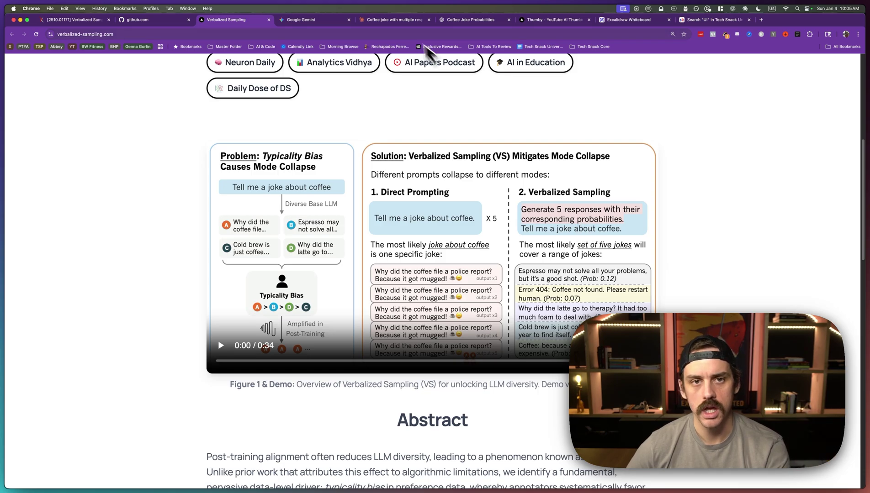
Open the coffee joke chat and highlight the request for five jokes with probabilities
{"action": "left_click", "coordinate": [402, 20]}
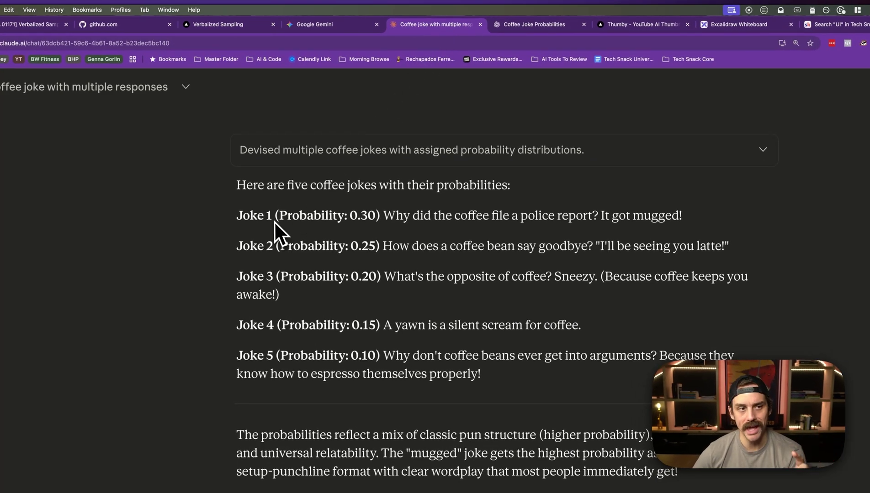
{"action": "scroll", "coordinate": [274, 214], "scroll_direction": "up", "scroll_amount": 3}
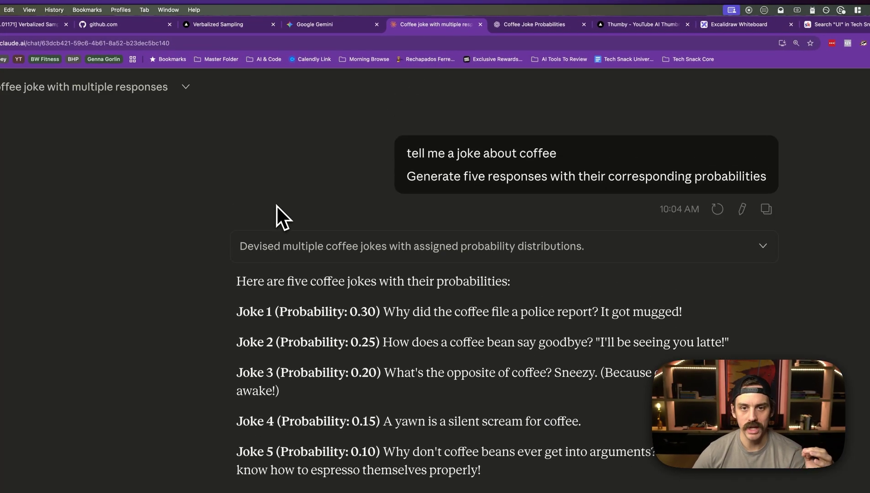
{"action": "left_click_drag", "start_coordinate": [406, 154], "coordinate": [569, 152]}
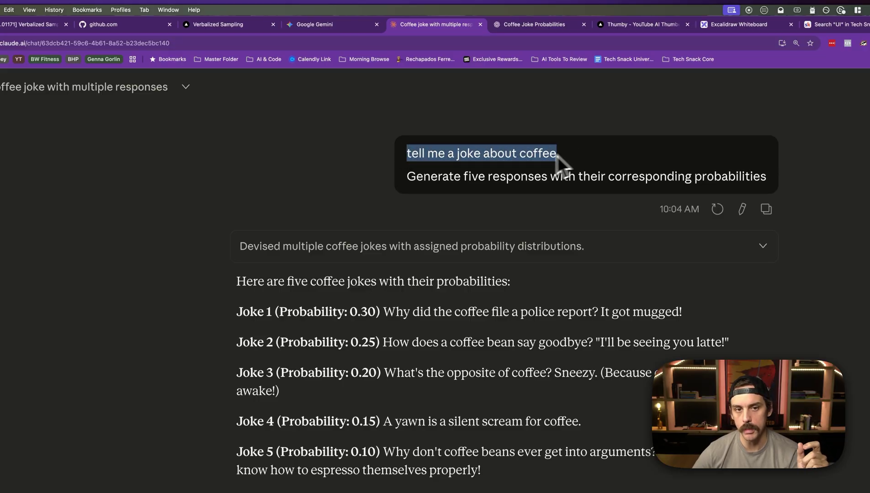
{"action": "triple_click", "coordinate": [463, 177]}
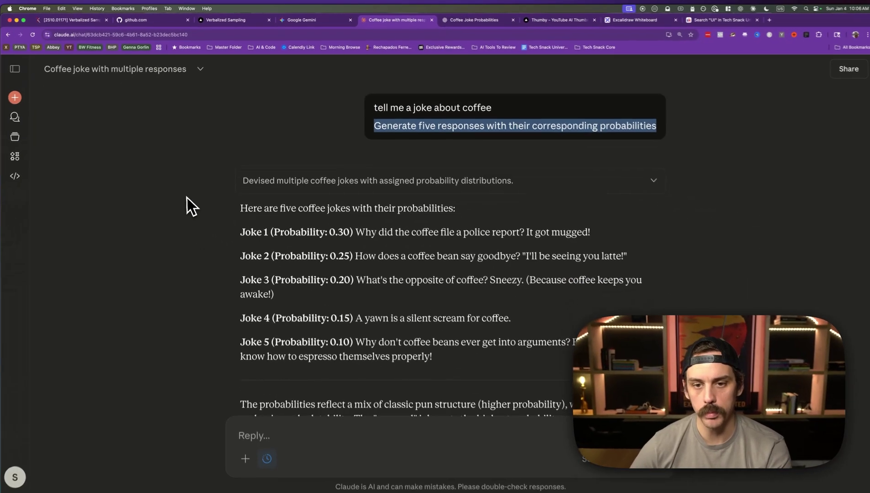
Highlight Joke 1 (0.30, punchline 'mugged!') and the setup questions of Jokes 3 and 5
{"action": "scroll", "coordinate": [169, 254], "scroll_direction": "down", "scroll_amount": 2}
{"action": "scroll", "coordinate": [188, 197], "scroll_direction": "down", "scroll_amount": 1}
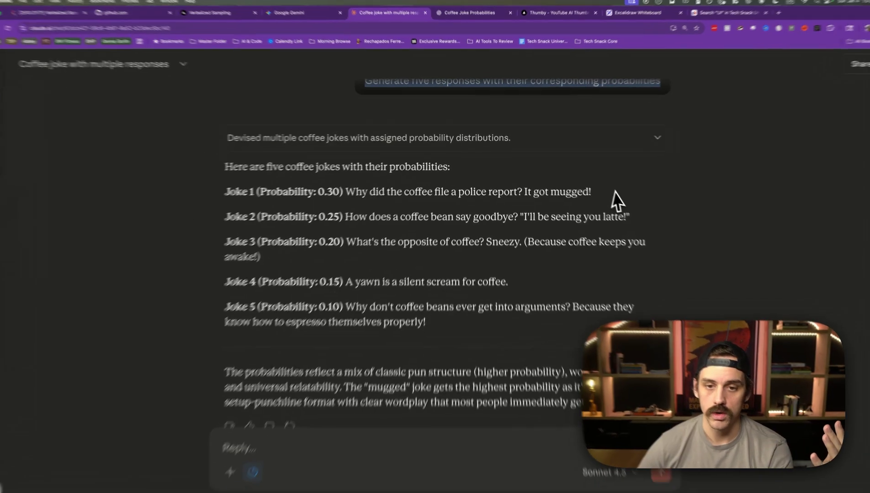
{"action": "left_click_drag", "start_coordinate": [606, 193], "coordinate": [236, 193]}
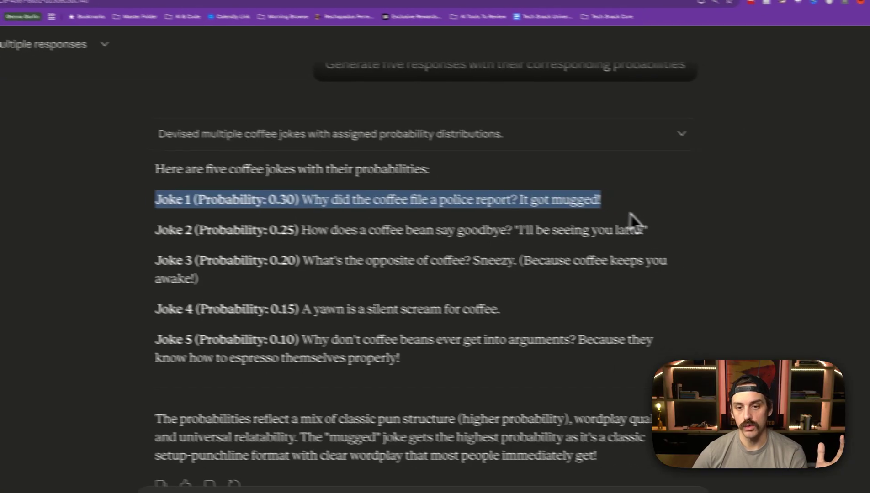
{"action": "left_click_drag", "start_coordinate": [672, 214], "coordinate": [604, 210]}
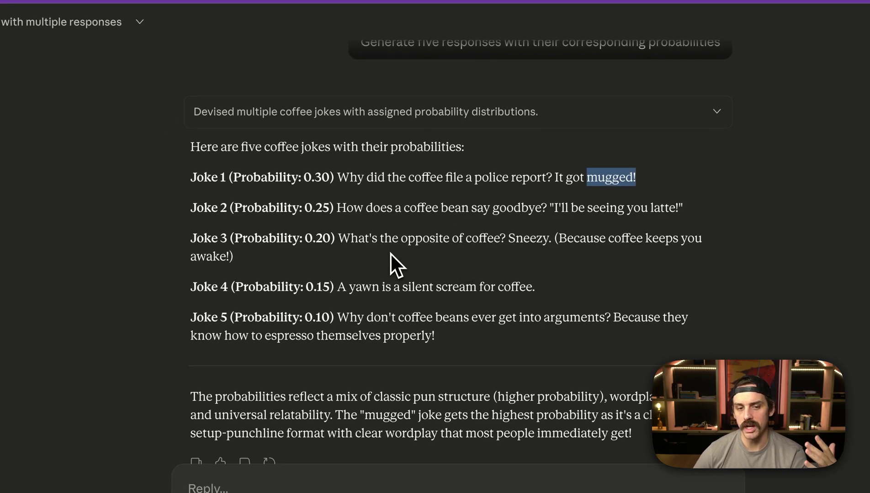
{"action": "left_click_drag", "start_coordinate": [338, 238], "coordinate": [497, 241]}
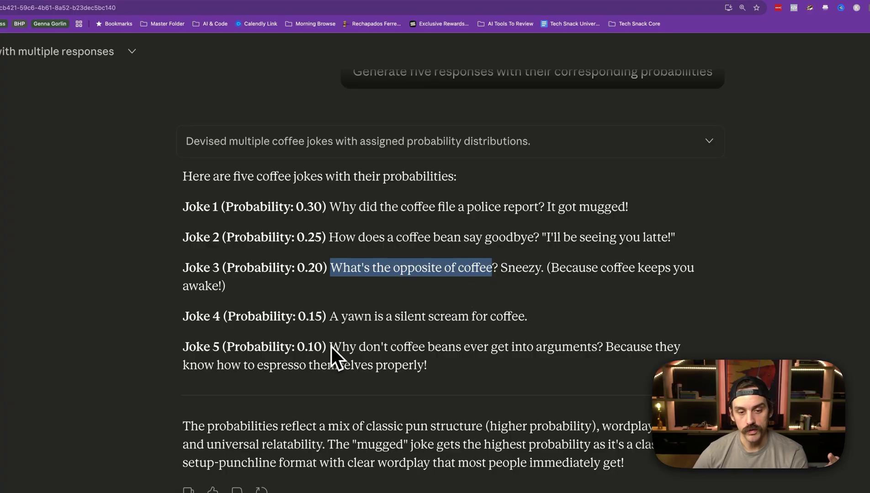
{"action": "left_click_drag", "start_coordinate": [331, 346], "coordinate": [608, 357]}
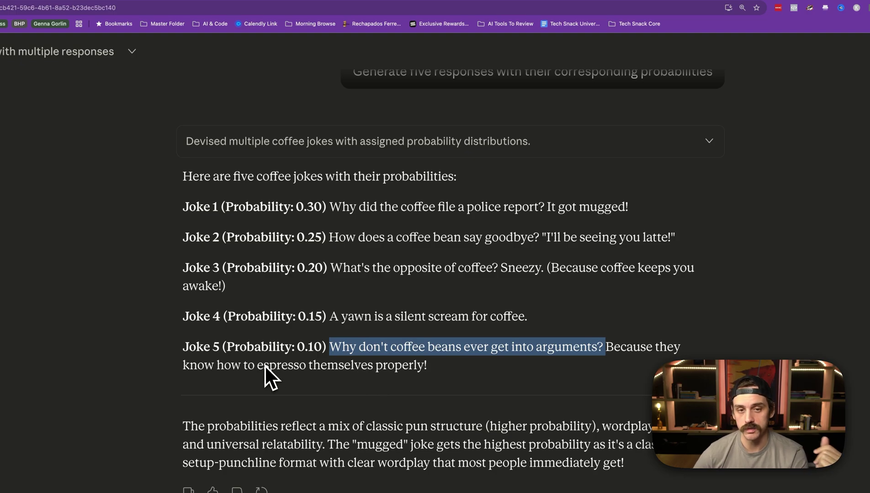
Scroll through ChatGPT's five coffee jokes rated 32% down to 11% and highlight joke 1's setup
{"action": "left_click", "coordinate": [526, 21]}
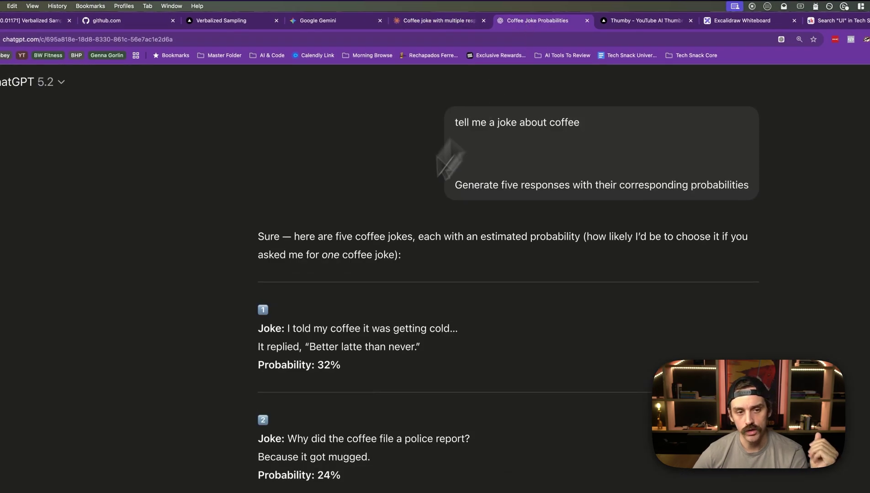
{"action": "scroll", "coordinate": [211, 312], "scroll_direction": "down", "scroll_amount": 2}
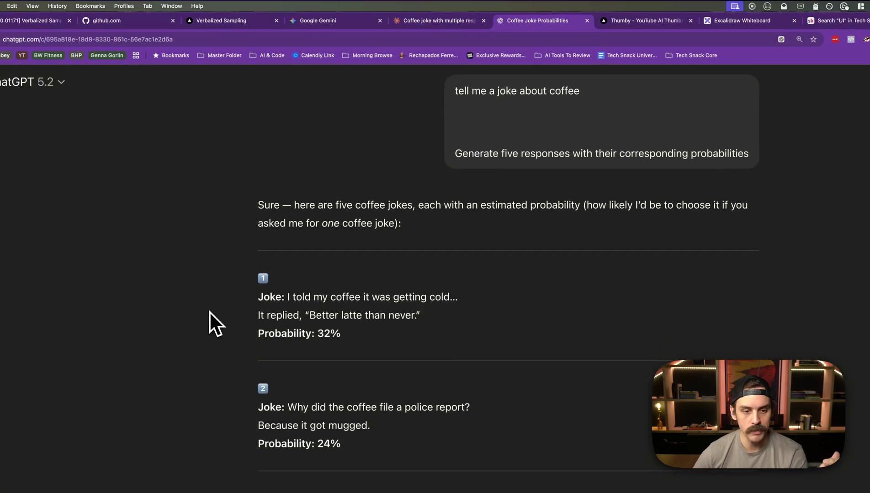
{"action": "scroll", "coordinate": [217, 246], "scroll_direction": "down", "scroll_amount": 3}
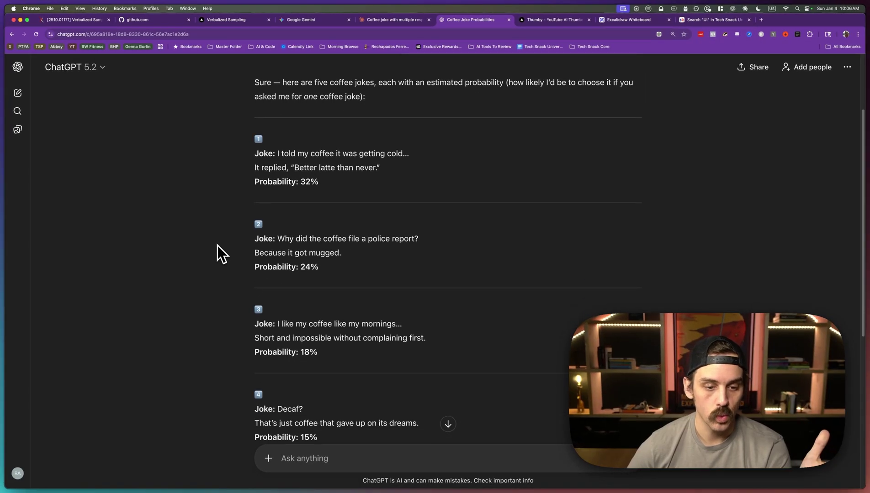
{"action": "scroll", "coordinate": [217, 245], "scroll_direction": "down", "scroll_amount": 5}
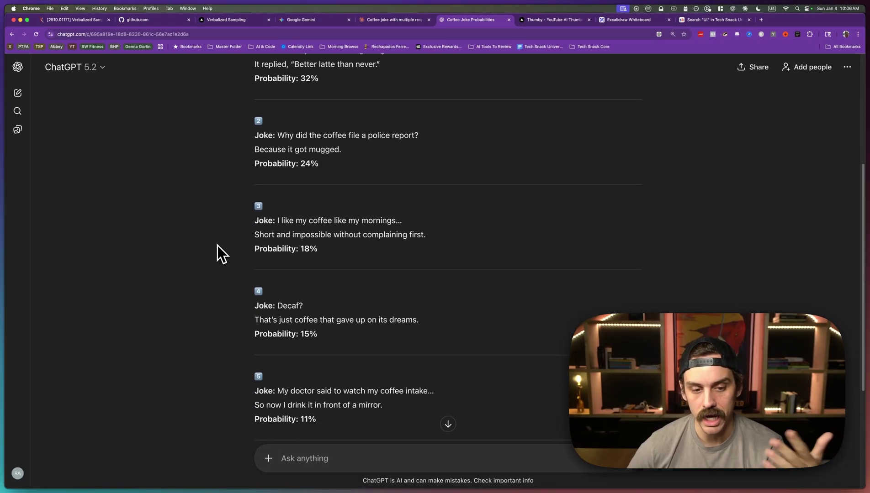
{"action": "scroll", "coordinate": [216, 245], "scroll_direction": "down", "scroll_amount": 3}
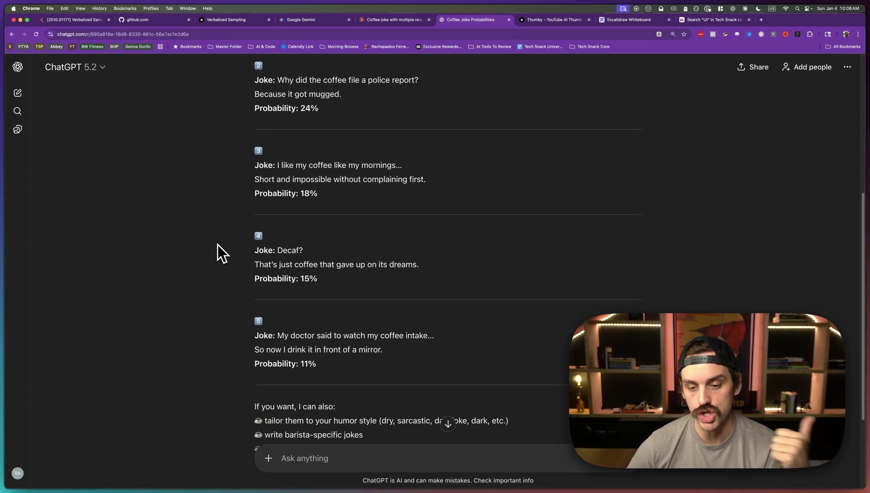
{"action": "scroll", "coordinate": [217, 246], "scroll_direction": "up", "scroll_amount": 5}
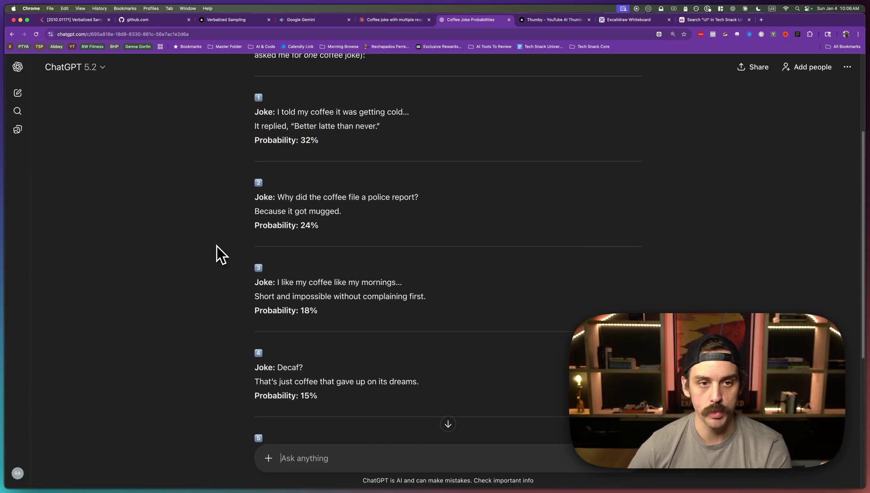
{"action": "left_click_drag", "start_coordinate": [303, 114], "coordinate": [406, 114]}
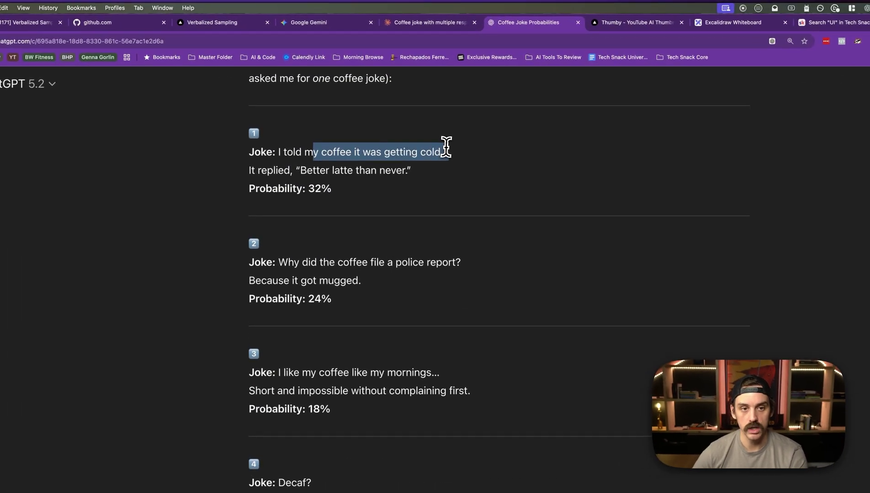
{"action": "left_click", "coordinate": [330, 169]}
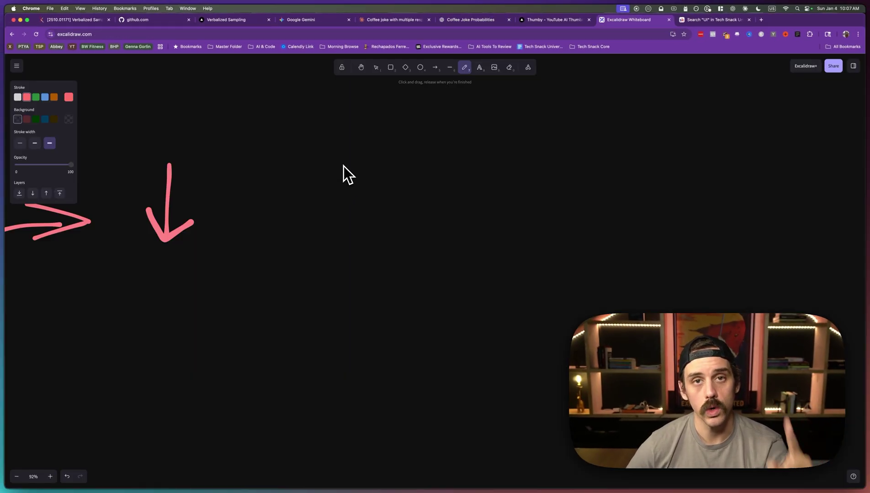
Sketch L-shaped axes and a bell curve, with a dashed cutoff line on its left side
{"action": "mouse_move", "coordinate": [343, 119]}
{"action": "left_mouse_down"}
{"action": "mouse_move", "coordinate": [334, 245]}
{"action": "mouse_move", "coordinate": [341, 296]}
{"action": "mouse_move", "coordinate": [669, 315]}
{"action": "left_mouse_up"}
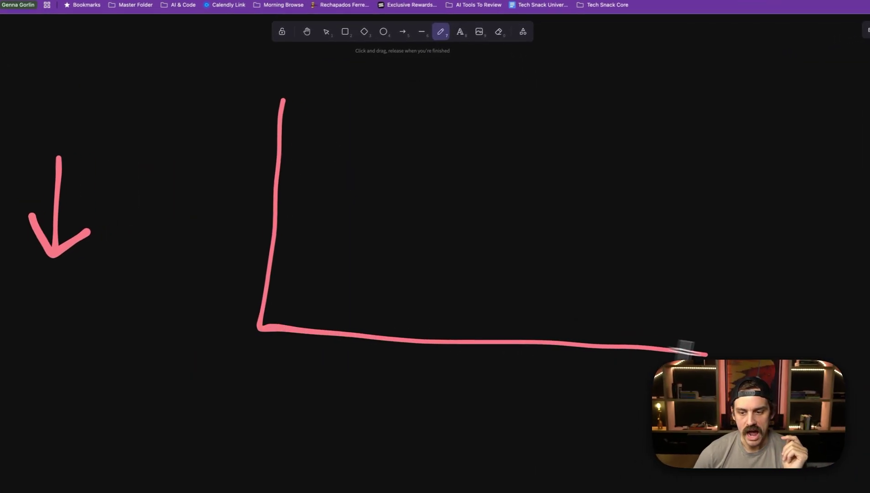
{"action": "mouse_move", "coordinate": [286, 308]}
{"action": "left_mouse_down"}
{"action": "mouse_move", "coordinate": [409, 171]}
{"action": "mouse_move", "coordinate": [510, 189]}
{"action": "mouse_move", "coordinate": [635, 317]}
{"action": "left_mouse_up"}
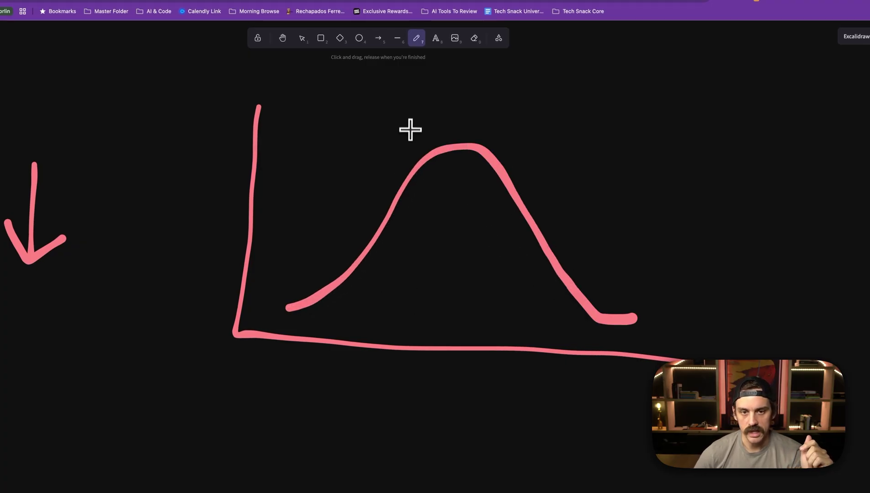
{"action": "left_click_drag", "start_coordinate": [381, 135], "coordinate": [381, 144]}
{"action": "left_click_drag", "start_coordinate": [379, 150], "coordinate": [375, 169]}
{"action": "left_click_drag", "start_coordinate": [371, 186], "coordinate": [367, 211]}
{"action": "left_click_drag", "start_coordinate": [365, 221], "coordinate": [363, 242]}
{"action": "left_click_drag", "start_coordinate": [362, 252], "coordinate": [361, 285]}
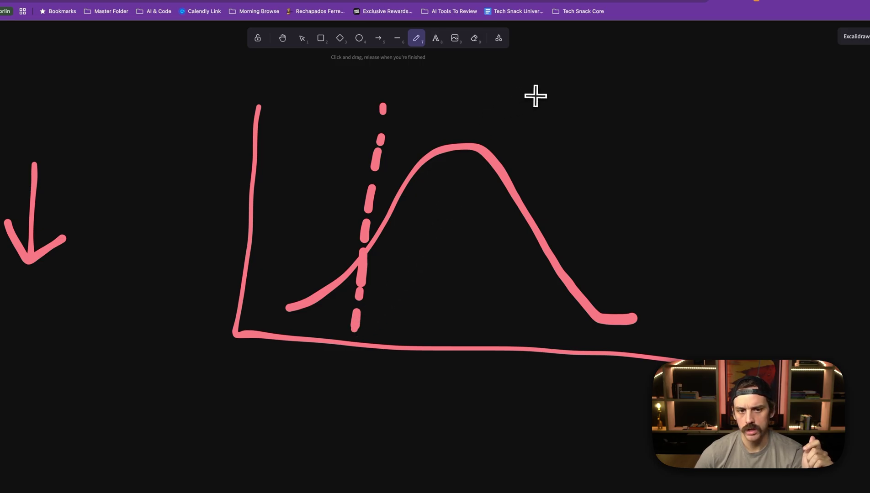
Draw the right dashed boundary line through the curve down to the baseline
{"action": "left_click_drag", "start_coordinate": [535, 112], "coordinate": [535, 122]}
{"action": "left_click_drag", "start_coordinate": [536, 131], "coordinate": [536, 139]}
{"action": "left_click_drag", "start_coordinate": [537, 147], "coordinate": [543, 189]}
{"action": "left_click_drag", "start_coordinate": [544, 197], "coordinate": [546, 206]}
{"action": "left_click_drag", "start_coordinate": [546, 214], "coordinate": [546, 224]}
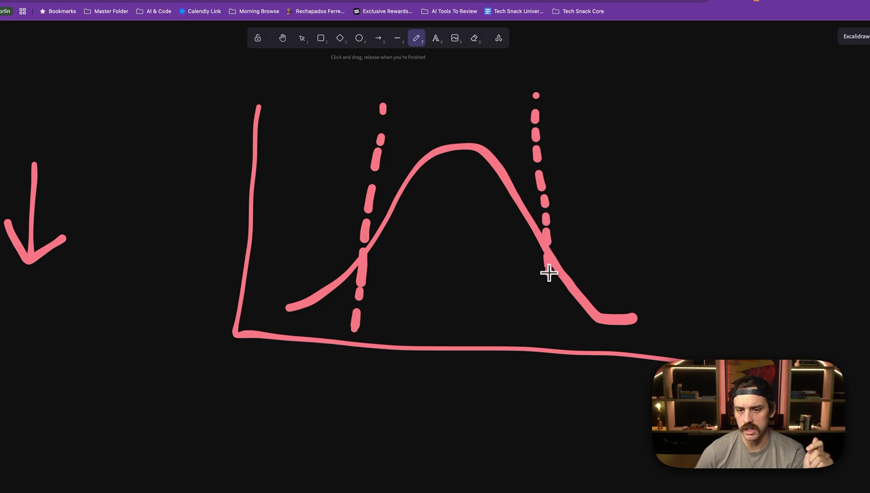
{"action": "left_click_drag", "start_coordinate": [551, 325], "coordinate": [553, 351]}
Cross-hatch the middle of the bell curve and begin writing 80 above it
{"action": "left_click_drag", "start_coordinate": [466, 153], "coordinate": [388, 227]}
{"action": "left_click_drag", "start_coordinate": [472, 176], "coordinate": [402, 258]}
{"action": "left_click_drag", "start_coordinate": [498, 204], "coordinate": [419, 290]}
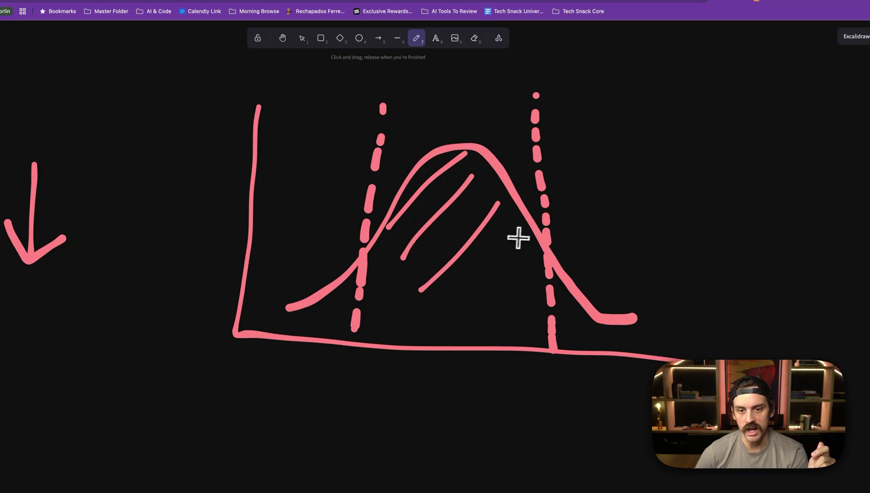
{"action": "left_click_drag", "start_coordinate": [525, 234], "coordinate": [477, 308]}
{"action": "left_click_drag", "start_coordinate": [372, 243], "coordinate": [465, 307]}
{"action": "left_click_drag", "start_coordinate": [395, 227], "coordinate": [496, 295]}
{"action": "left_click_drag", "start_coordinate": [420, 183], "coordinate": [502, 257]}
{"action": "left_click_drag", "start_coordinate": [444, 176], "coordinate": [500, 219]}
{"action": "left_click_drag", "start_coordinate": [459, 156], "coordinate": [503, 207]}
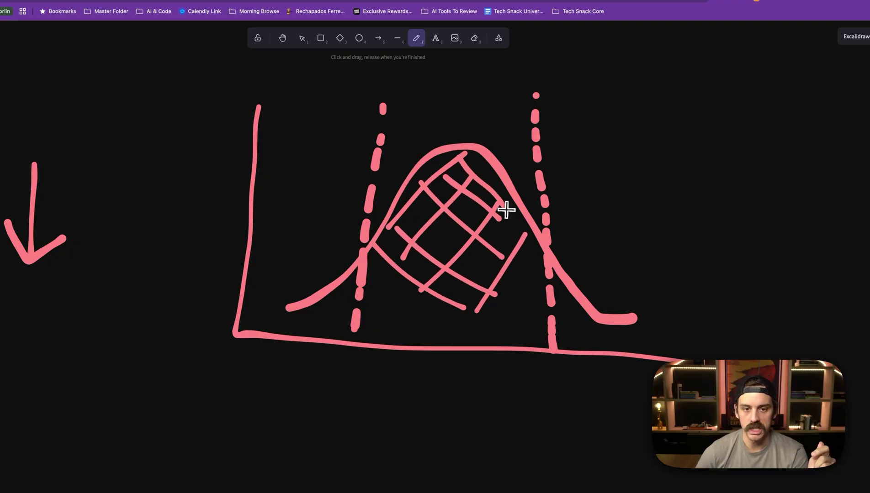
{"action": "mouse_move", "coordinate": [441, 87]}
{"action": "left_mouse_down"}
{"action": "mouse_move", "coordinate": [437, 97]}
{"action": "mouse_move", "coordinate": [475, 97]}
{"action": "mouse_move", "coordinate": [504, 77]}
{"action": "mouse_move", "coordinate": [525, 87]}
{"action": "left_mouse_up"}
Complete the 80% label and write 10 on each tail of the curve, undoing one stroke
{"action": "left_click_drag", "start_coordinate": [512, 72], "coordinate": [501, 137]}
{"action": "left_click_drag", "start_coordinate": [502, 173], "coordinate": [503, 168]}
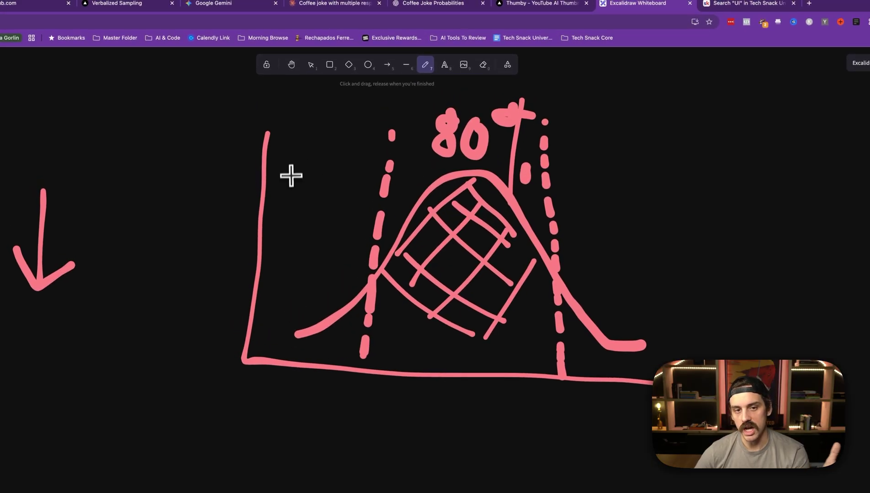
{"action": "left_click_drag", "start_coordinate": [293, 159], "coordinate": [278, 213]}
{"action": "mouse_move", "coordinate": [340, 160]}
{"action": "left_mouse_down"}
{"action": "mouse_move", "coordinate": [339, 190]}
{"action": "mouse_move", "coordinate": [349, 162]}
{"action": "left_mouse_up"}
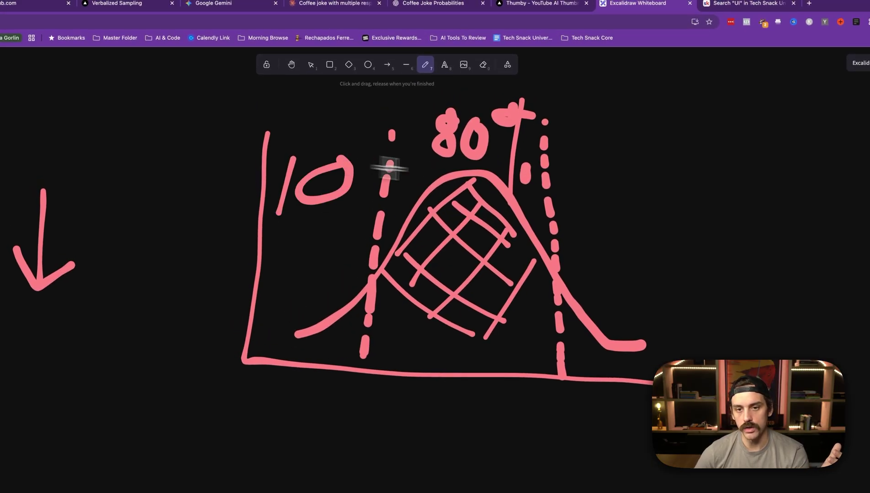
{"action": "left_click_drag", "start_coordinate": [594, 158], "coordinate": [589, 211]}
{"action": "mouse_move", "coordinate": [643, 161]}
{"action": "left_mouse_down"}
{"action": "mouse_move", "coordinate": [611, 202]}
{"action": "mouse_move", "coordinate": [639, 158]}
{"action": "left_mouse_up"}
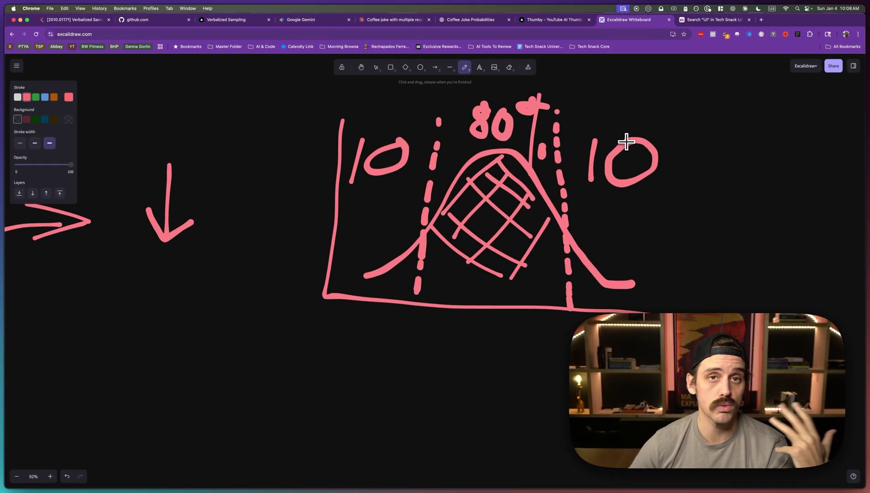
{"action": "key", "text": "ctrl+z"}
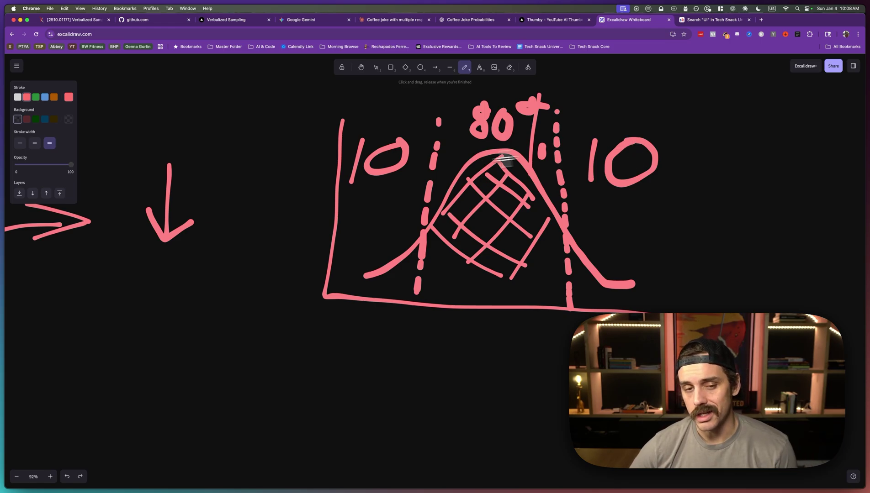
Draw brackets under both 10 labels and add cross-hatching to the lower curve
{"action": "mouse_move", "coordinate": [343, 179]}
{"action": "left_mouse_down"}
{"action": "mouse_move", "coordinate": [393, 194]}
{"action": "mouse_move", "coordinate": [417, 172]}
{"action": "left_mouse_up"}
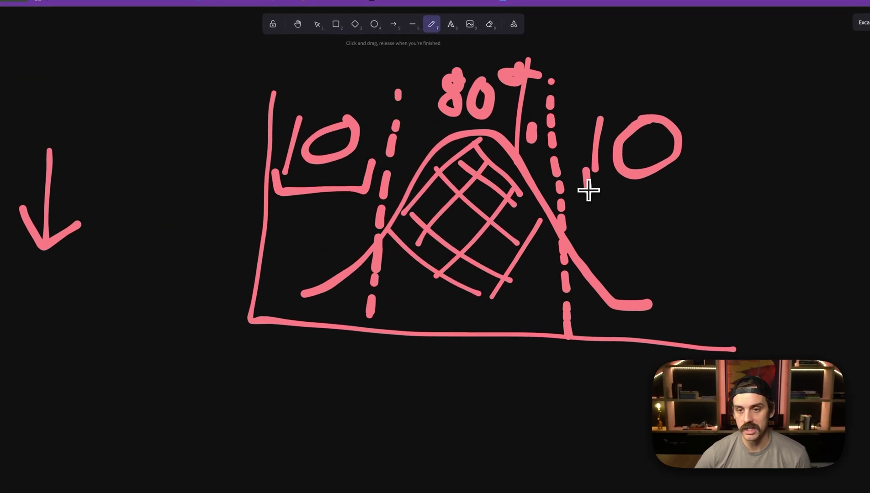
{"action": "mouse_move", "coordinate": [588, 190]}
{"action": "left_mouse_down"}
{"action": "mouse_move", "coordinate": [691, 172]}
{"action": "mouse_move", "coordinate": [694, 150]}
{"action": "left_mouse_up"}
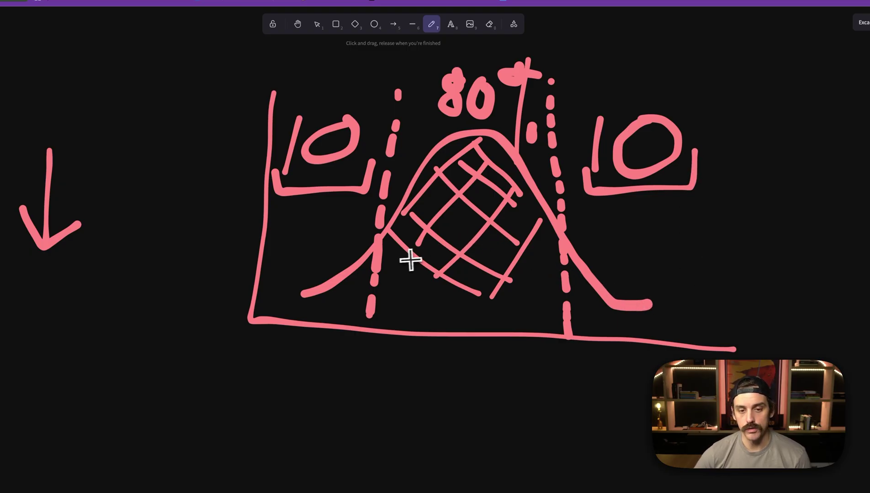
{"action": "mouse_move", "coordinate": [406, 261]}
{"action": "left_mouse_down"}
{"action": "mouse_move", "coordinate": [383, 305]}
{"action": "mouse_move", "coordinate": [419, 303]}
{"action": "left_mouse_up"}
{"action": "left_click_drag", "start_coordinate": [452, 265], "coordinate": [452, 313]}
{"action": "mouse_move", "coordinate": [477, 265]}
{"action": "left_mouse_down"}
{"action": "mouse_move", "coordinate": [495, 312]}
{"action": "mouse_move", "coordinate": [522, 318]}
{"action": "left_mouse_up"}
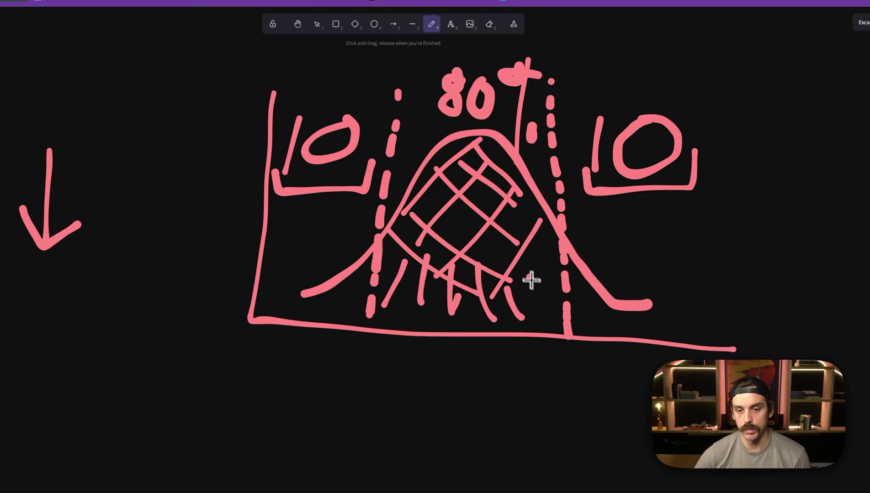
{"action": "left_click_drag", "start_coordinate": [530, 276], "coordinate": [535, 303]}
{"action": "left_click_drag", "start_coordinate": [534, 238], "coordinate": [554, 295]}
{"action": "mouse_move", "coordinate": [403, 266]}
{"action": "left_mouse_down"}
{"action": "mouse_move", "coordinate": [394, 248]}
{"action": "mouse_move", "coordinate": [530, 264]}
{"action": "mouse_move", "coordinate": [521, 235]}
{"action": "left_mouse_up"}
Handwrite 'Mugged' and a second word such as 'Sneezy' beneath the chart
{"action": "mouse_move", "coordinate": [412, 378]}
{"action": "left_mouse_down"}
{"action": "mouse_move", "coordinate": [449, 375]}
{"action": "mouse_move", "coordinate": [475, 357]}
{"action": "mouse_move", "coordinate": [466, 384]}
{"action": "left_mouse_up"}
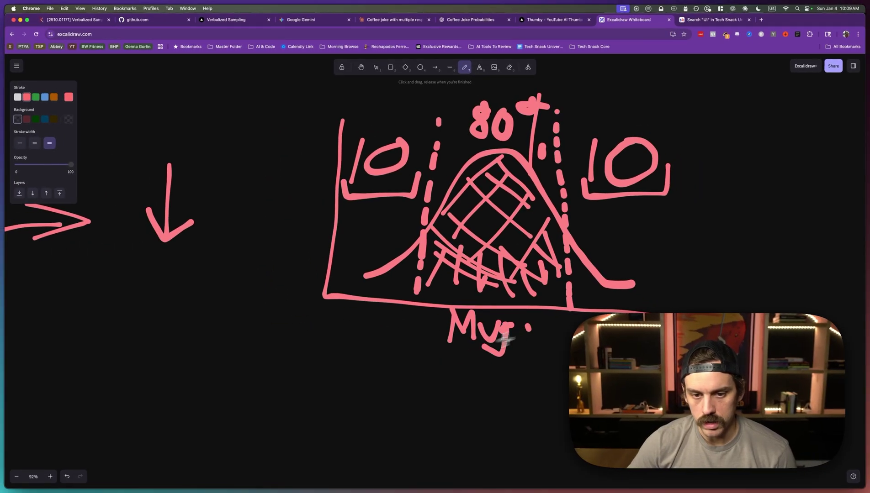
{"action": "left_click_drag", "start_coordinate": [528, 327], "coordinate": [501, 342]}
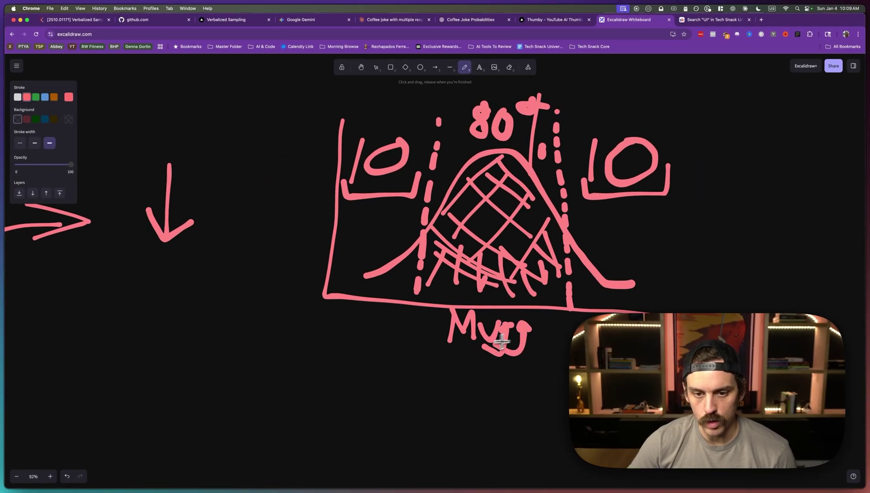
{"action": "left_click_drag", "start_coordinate": [554, 339], "coordinate": [558, 325]}
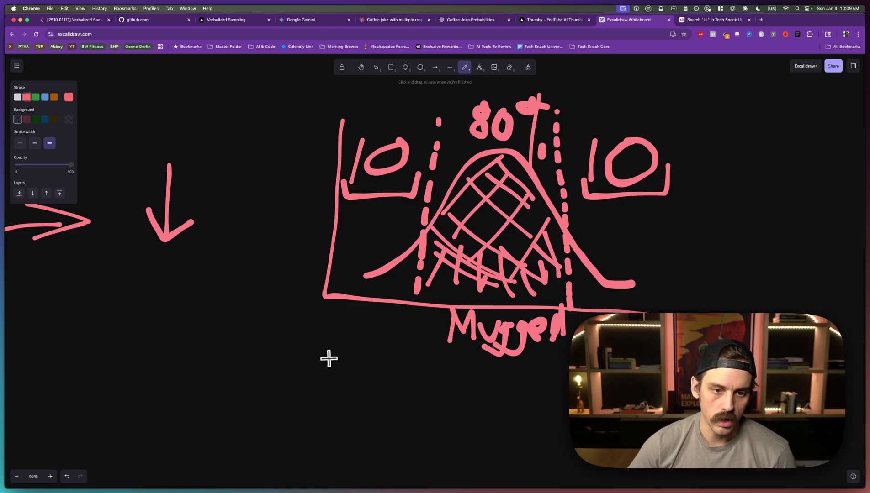
{"action": "mouse_move", "coordinate": [337, 322]}
{"action": "left_mouse_down"}
{"action": "mouse_move", "coordinate": [349, 339]}
{"action": "mouse_move", "coordinate": [359, 332]}
{"action": "mouse_move", "coordinate": [381, 346]}
{"action": "mouse_move", "coordinate": [402, 377]}
{"action": "left_mouse_up"}
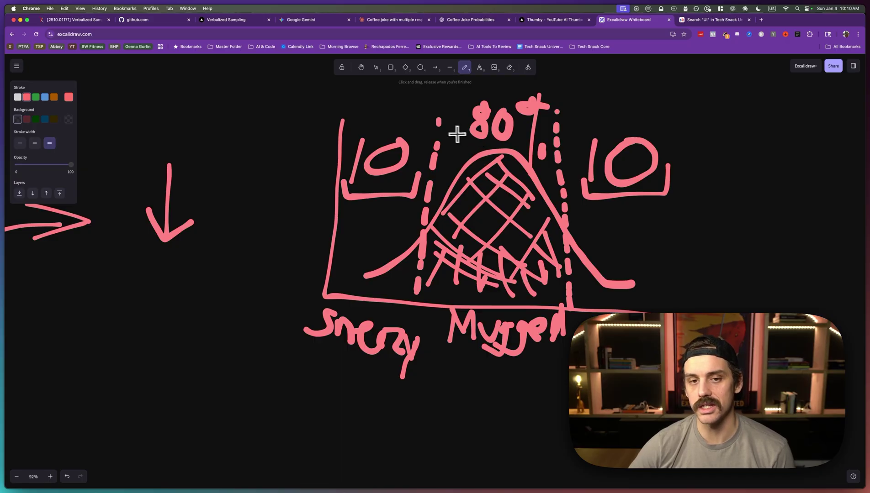
Scribble across the curve, bracket both sides of the chart, and return to the Thumby gallery
{"action": "left_click_drag", "start_coordinate": [445, 116], "coordinate": [507, 263]}
{"action": "left_click_drag", "start_coordinate": [427, 285], "coordinate": [549, 106]}
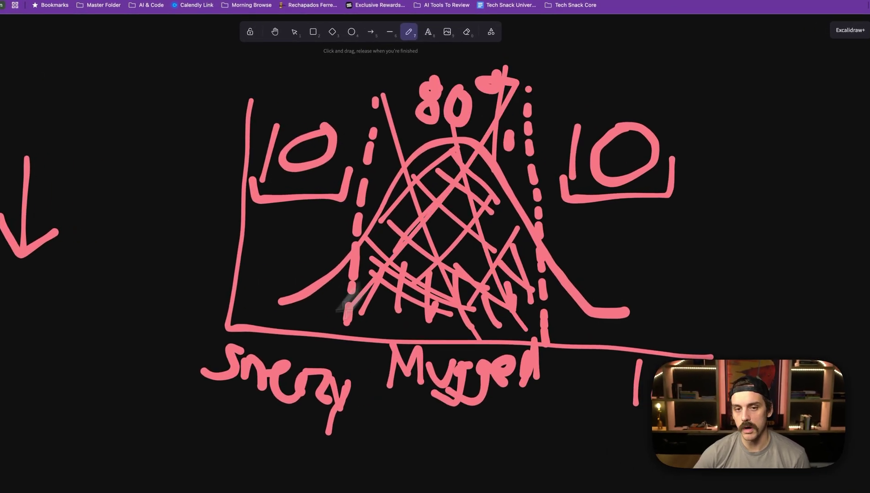
{"action": "mouse_move", "coordinate": [307, 358]}
{"action": "left_mouse_down"}
{"action": "mouse_move", "coordinate": [443, 116]}
{"action": "mouse_move", "coordinate": [350, 258]}
{"action": "mouse_move", "coordinate": [451, 136]}
{"action": "mouse_move", "coordinate": [530, 385]}
{"action": "left_mouse_up"}
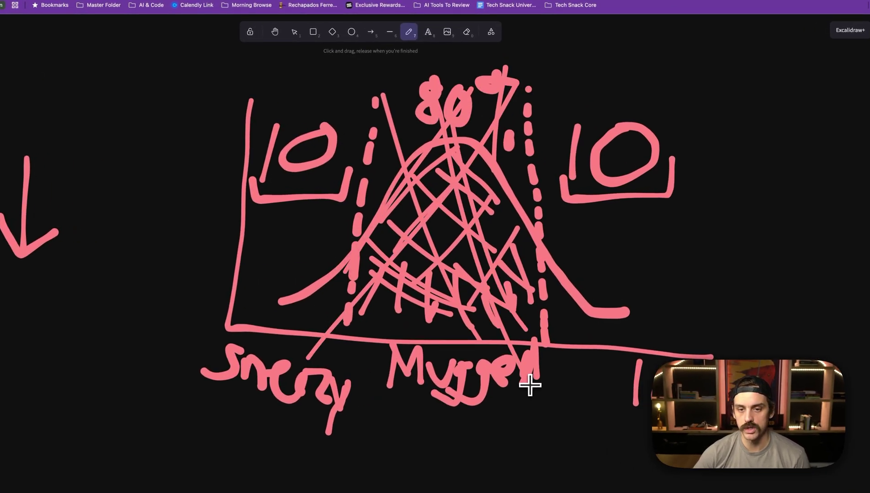
{"action": "mouse_move", "coordinate": [667, 102]}
{"action": "left_mouse_down"}
{"action": "mouse_move", "coordinate": [720, 127]}
{"action": "mouse_move", "coordinate": [677, 241]}
{"action": "left_mouse_up"}
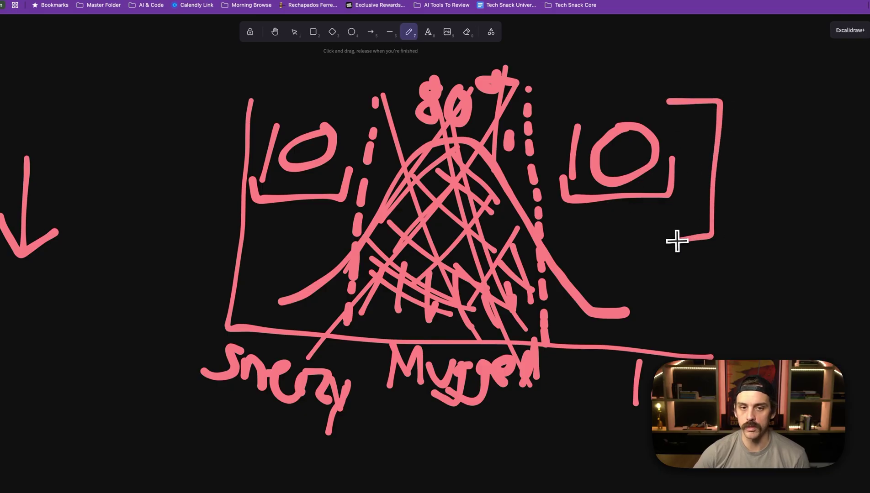
{"action": "mouse_move", "coordinate": [255, 82]}
{"action": "left_mouse_down"}
{"action": "mouse_move", "coordinate": [176, 78]}
{"action": "mouse_move", "coordinate": [198, 206]}
{"action": "left_mouse_up"}
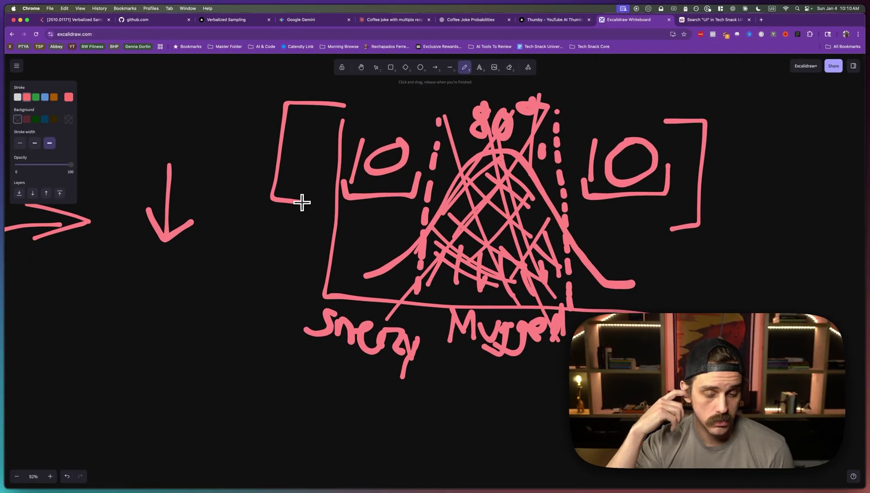
{"action": "key", "text": "ctrl+shift+Tab"}
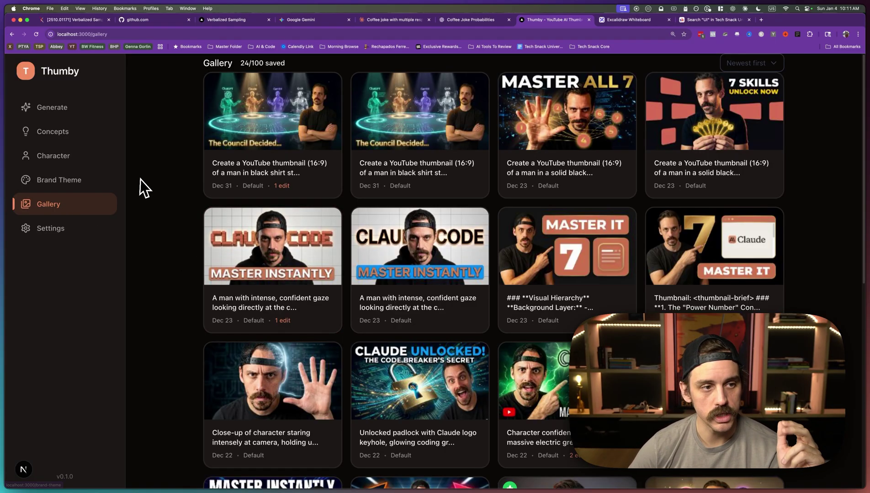
Paste the Stanford 7-word-phrase video description into the Concept Generator and generate concepts
{"action": "left_click", "coordinate": [72, 137]}
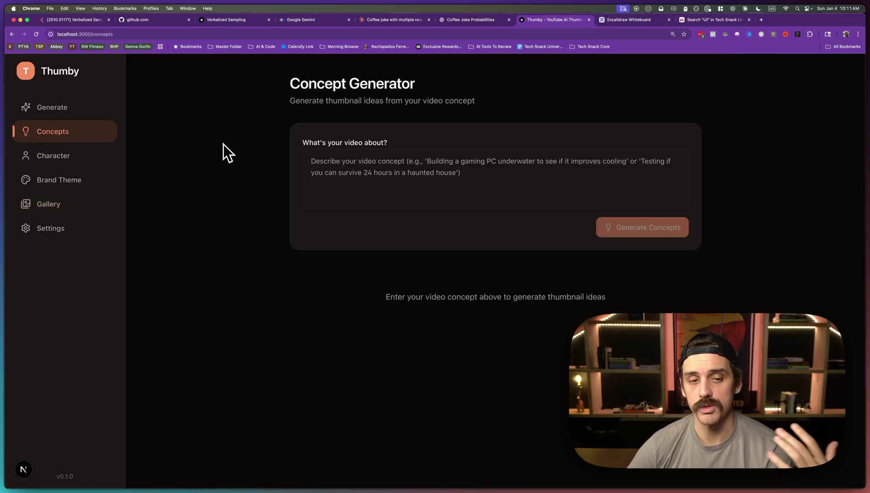
{"action": "left_click", "coordinate": [338, 192]}
{"action": "type", "text": "A video about how Stanford researchers discovered a 7 word phrase that you can add to your prompts that improves the creativity of the outputs by 1.6-2.1x"}
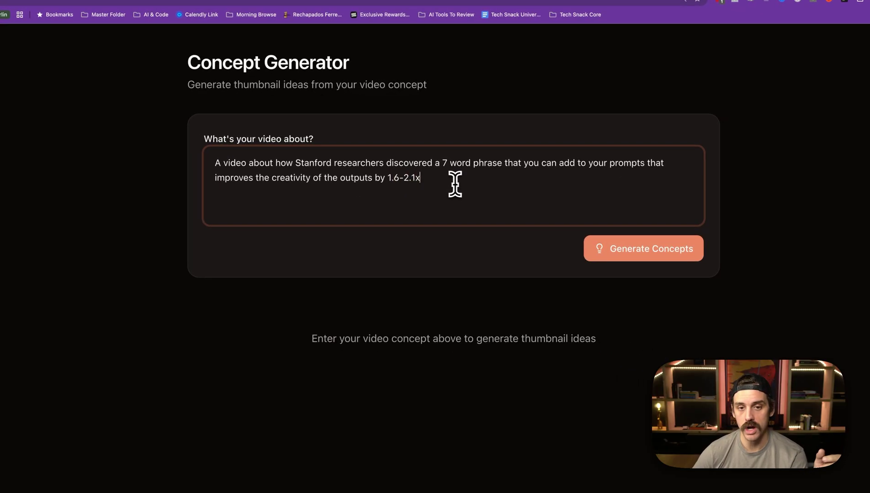
{"action": "left_click", "coordinate": [624, 254]}
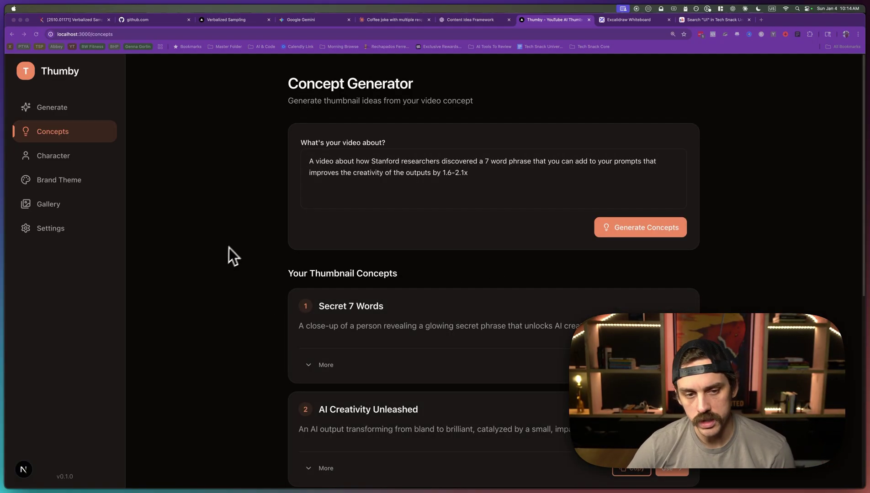
Review the concepts from 'Secret 7 Words' to 'Prompt Genius Formula', then select the whole description
{"action": "scroll", "coordinate": [237, 241], "scroll_direction": "down", "scroll_amount": 5}
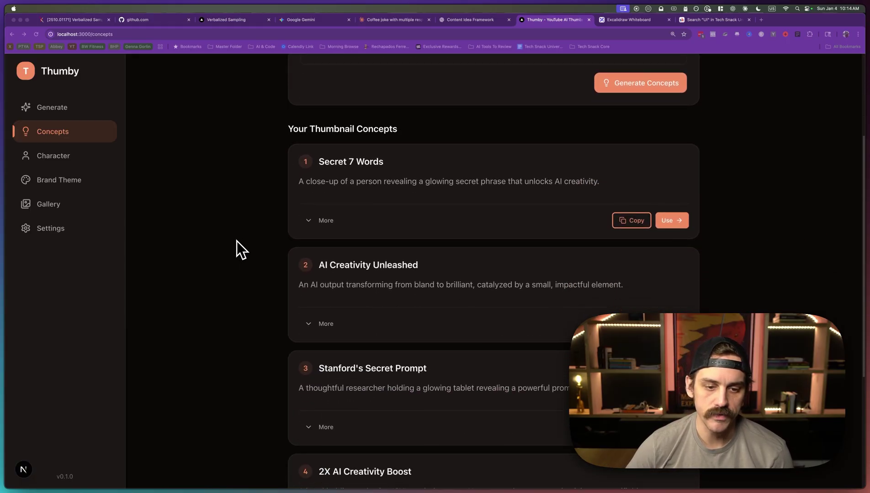
{"action": "scroll", "coordinate": [236, 241], "scroll_direction": "down", "scroll_amount": 6}
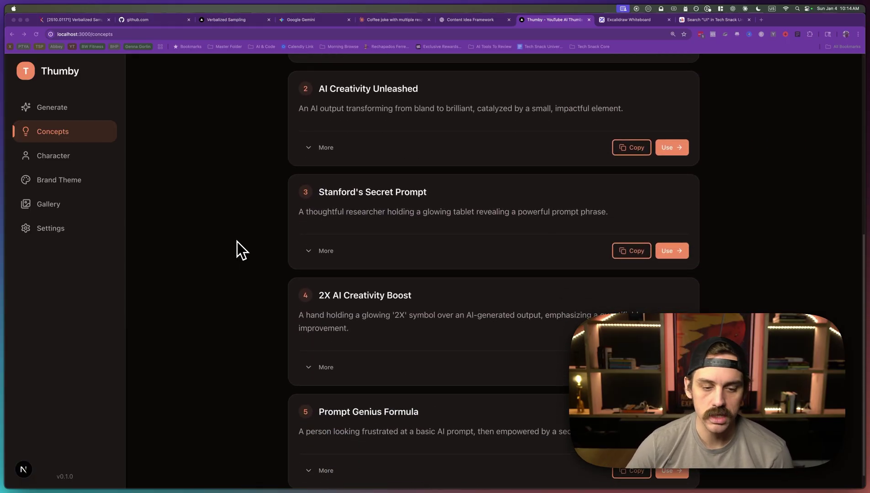
{"action": "scroll", "coordinate": [237, 242], "scroll_direction": "up", "scroll_amount": 7}
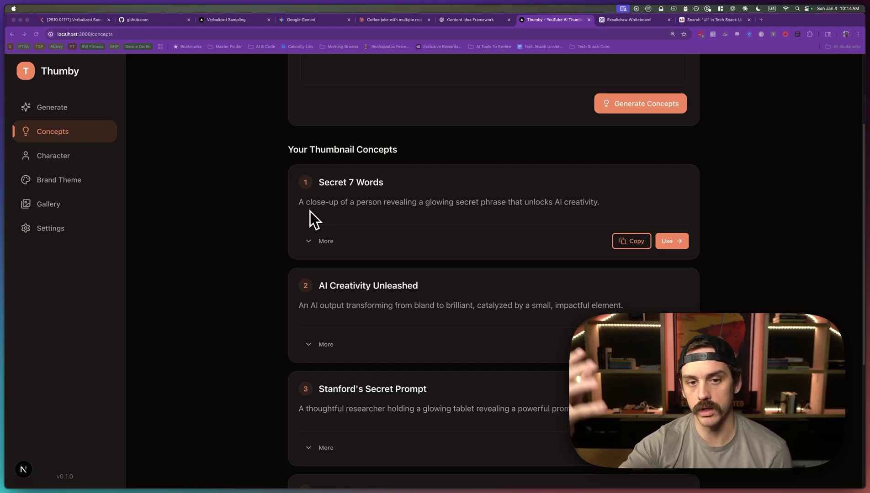
{"action": "scroll", "coordinate": [299, 214], "scroll_direction": "down", "scroll_amount": 2}
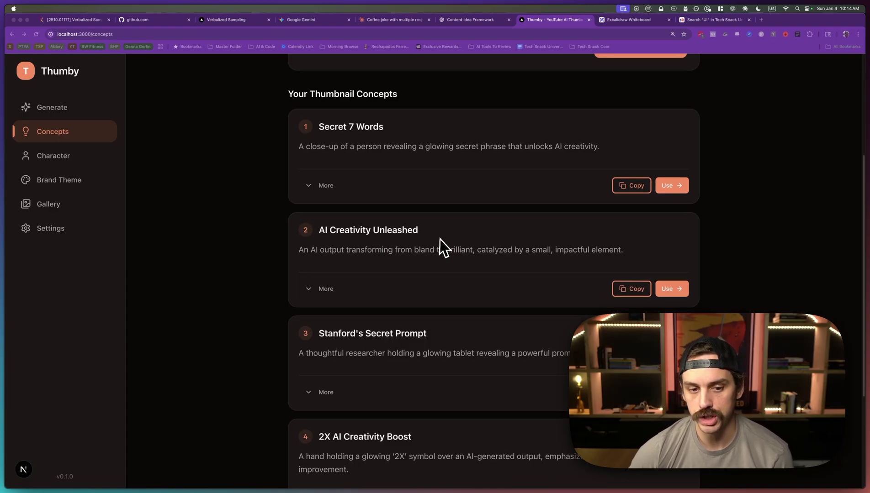
{"action": "scroll", "coordinate": [429, 253], "scroll_direction": "down", "scroll_amount": 2}
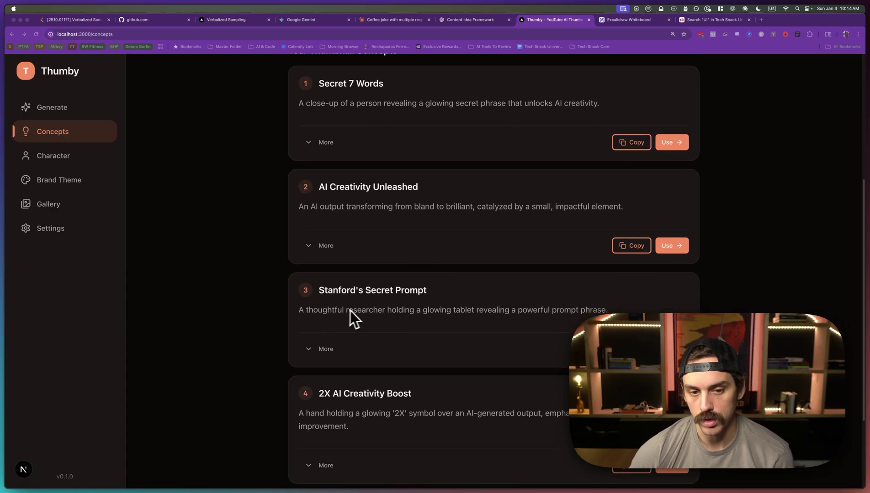
{"action": "scroll", "coordinate": [477, 314], "scroll_direction": "down", "scroll_amount": 5}
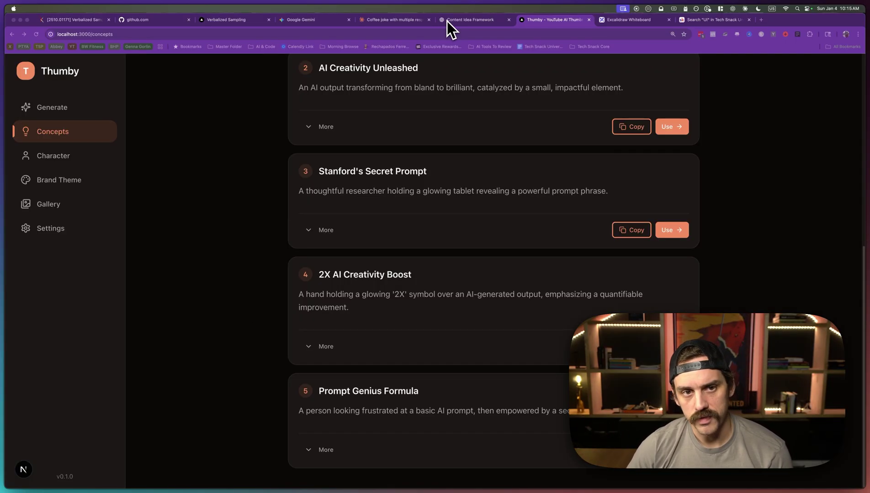
{"action": "scroll", "coordinate": [430, 183], "scroll_direction": "up", "scroll_amount": 8}
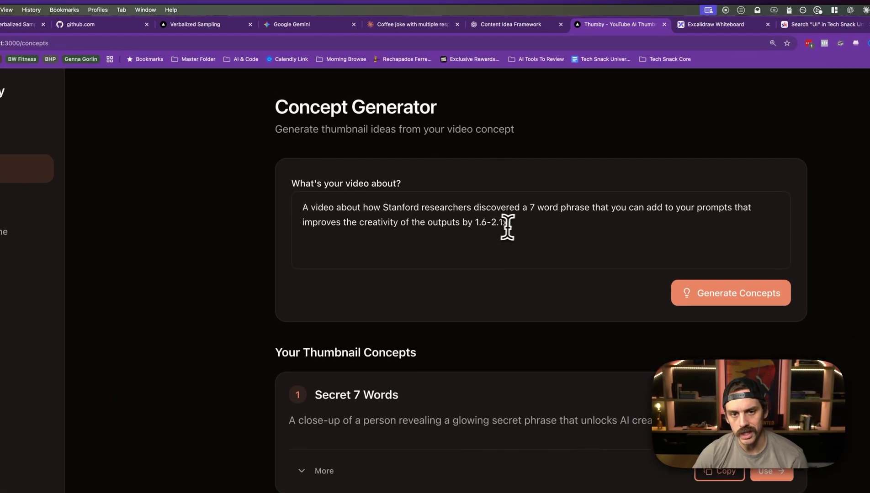
{"action": "left_click_drag", "start_coordinate": [468, 174], "coordinate": [294, 156]}
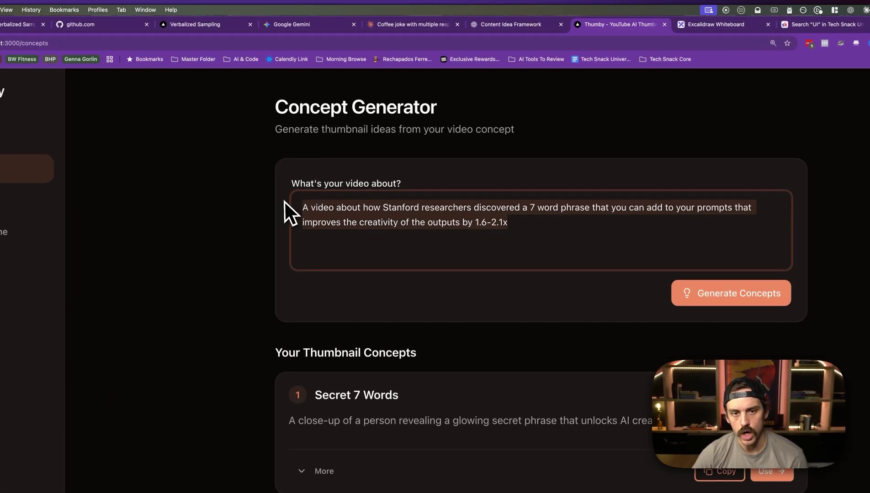
Open the Content Idea Framework chat and highlight the prompt's first and 'Generate 5 responses' lines
{"action": "left_click", "coordinate": [498, 28]}
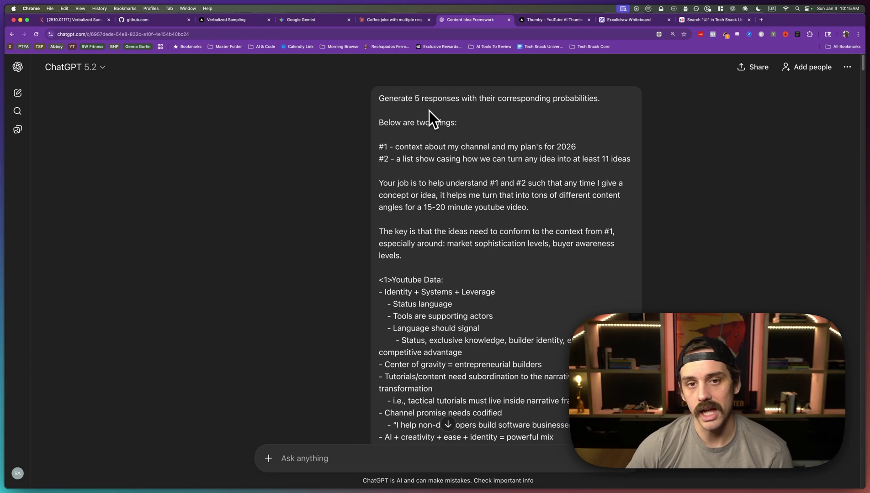
{"action": "triple_click", "coordinate": [429, 99]}
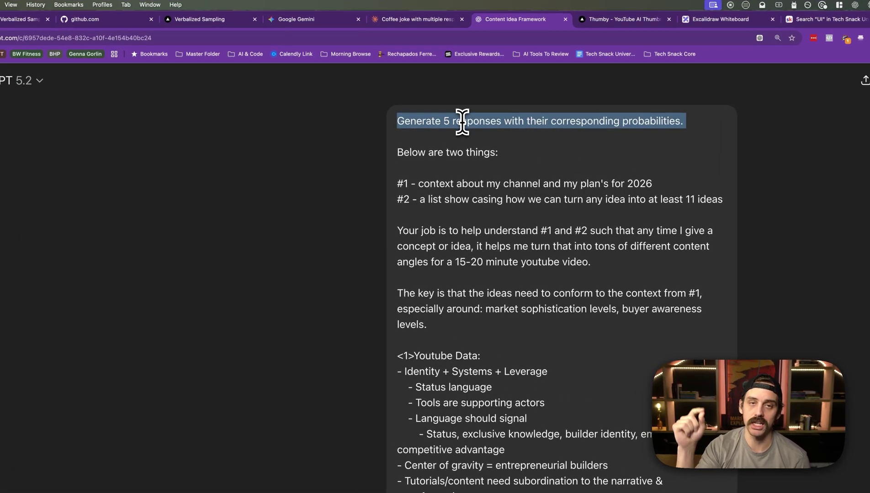
{"action": "triple_click", "coordinate": [462, 121]}
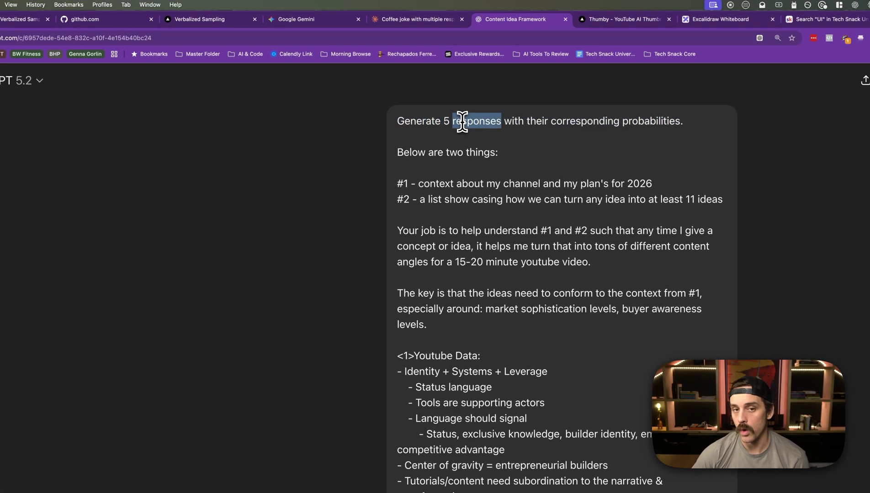
{"action": "left_click", "coordinate": [442, 117]}
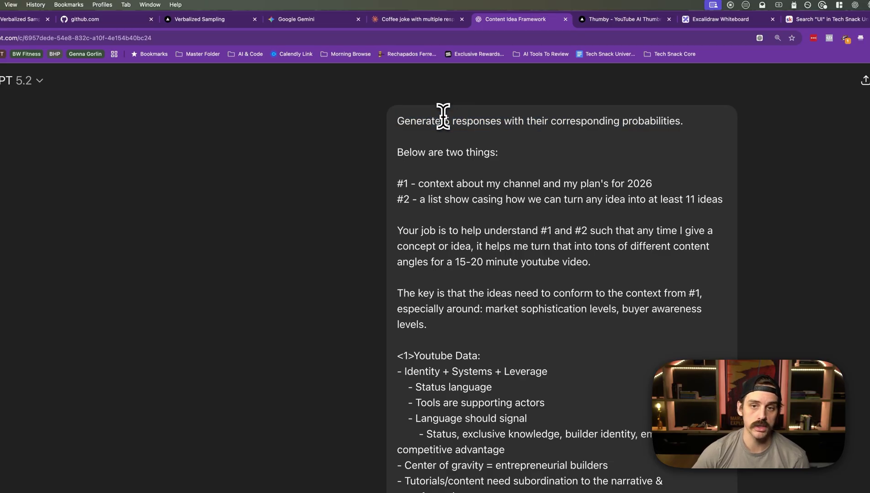
Scroll down through the master prompts to Prompt #2 'Lean but Smart', rated 80%
{"action": "scroll", "coordinate": [333, 210], "scroll_direction": "down", "scroll_amount": 20}
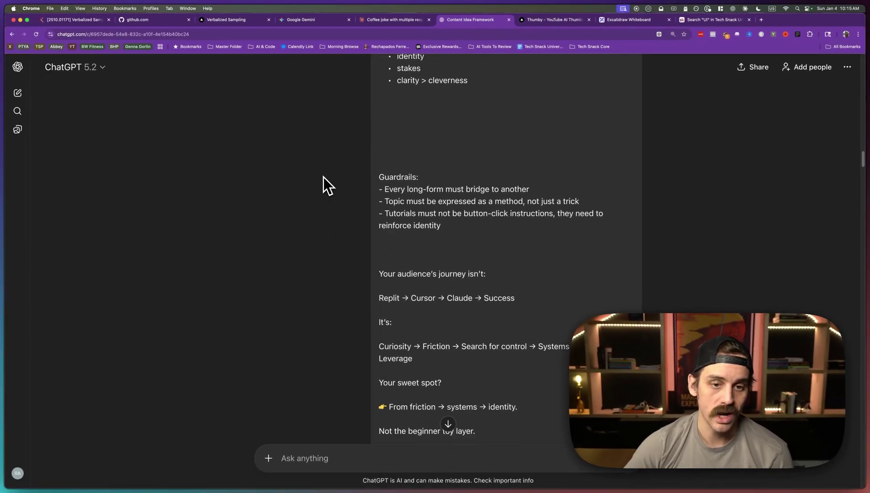
{"action": "scroll", "coordinate": [324, 179], "scroll_direction": "down", "scroll_amount": 10}
{"action": "scroll", "coordinate": [326, 178], "scroll_direction": "up", "scroll_amount": 5}
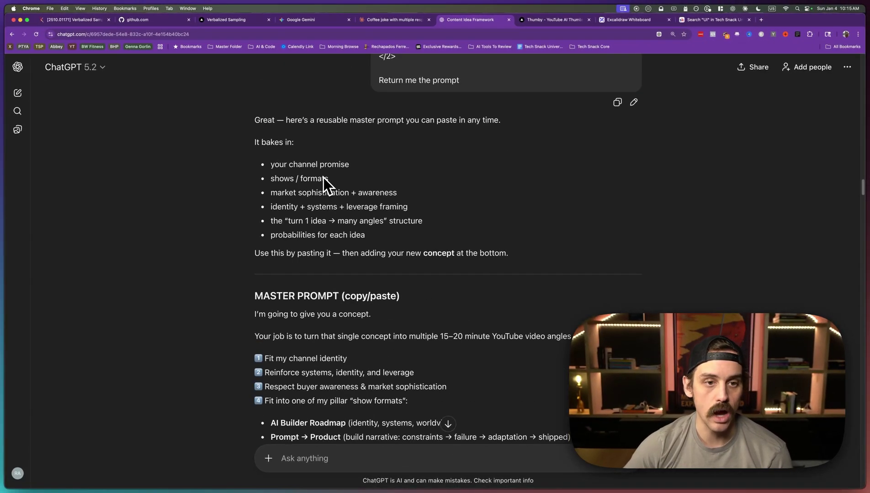
{"action": "scroll", "coordinate": [292, 197], "scroll_direction": "down", "scroll_amount": 10}
{"action": "scroll", "coordinate": [250, 216], "scroll_direction": "down", "scroll_amount": 20}
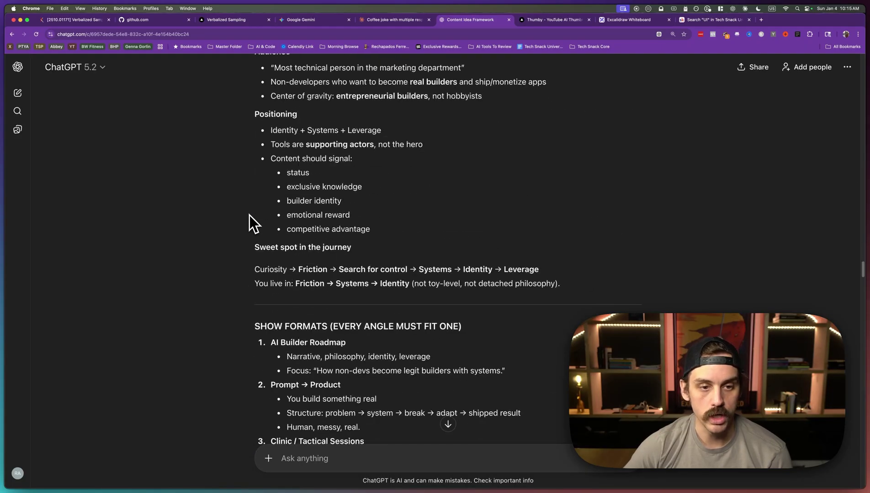
{"action": "scroll", "coordinate": [249, 215], "scroll_direction": "down", "scroll_amount": 15}
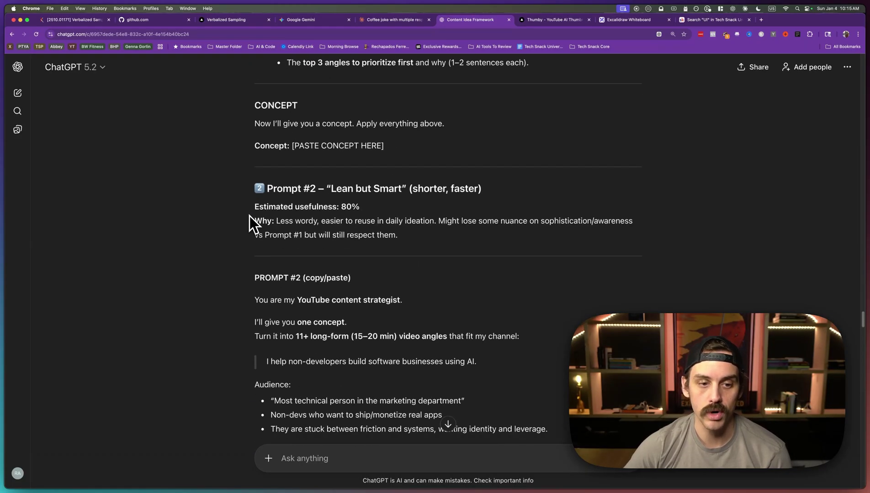
{"action": "scroll", "coordinate": [265, 203], "scroll_direction": "up", "scroll_amount": 2}
{"action": "left_click_drag", "start_coordinate": [254, 118], "coordinate": [487, 122]}
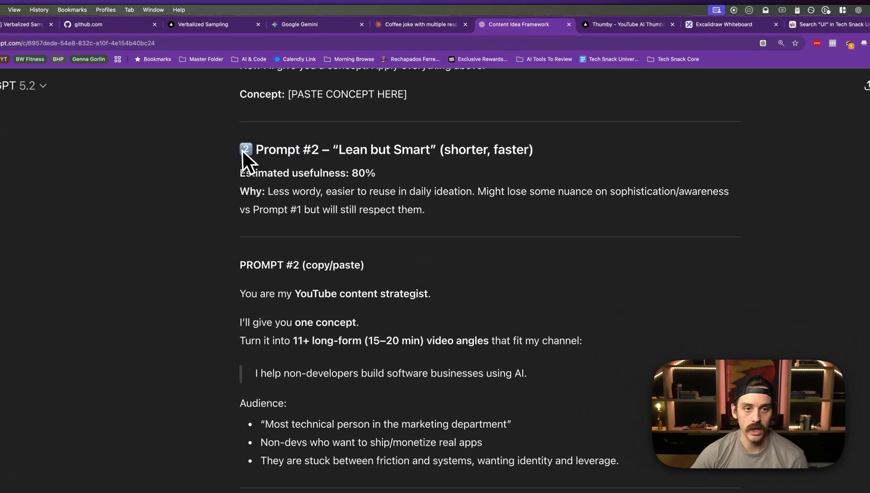
{"action": "left_click", "coordinate": [541, 157]}
{"action": "scroll", "coordinate": [542, 160], "scroll_direction": "down", "scroll_amount": 2}
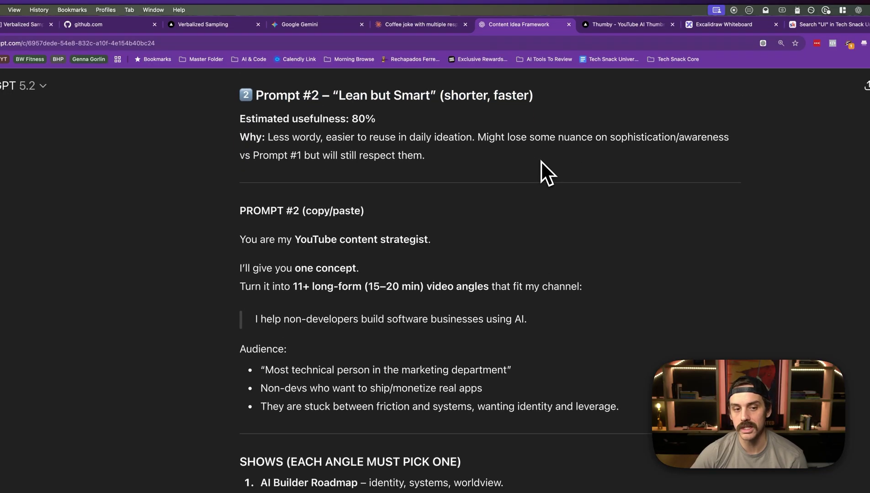
{"action": "scroll", "coordinate": [541, 164], "scroll_direction": "down", "scroll_amount": 15}
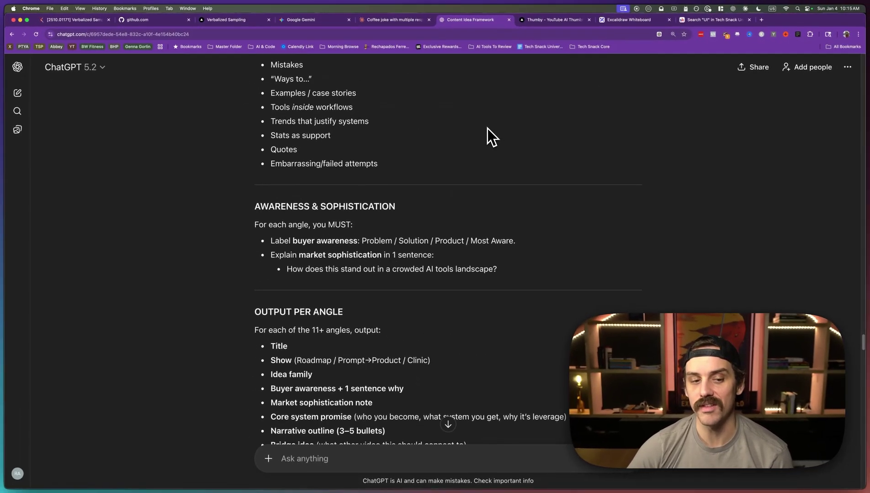
{"action": "scroll", "coordinate": [487, 129], "scroll_direction": "down", "scroll_amount": 12}
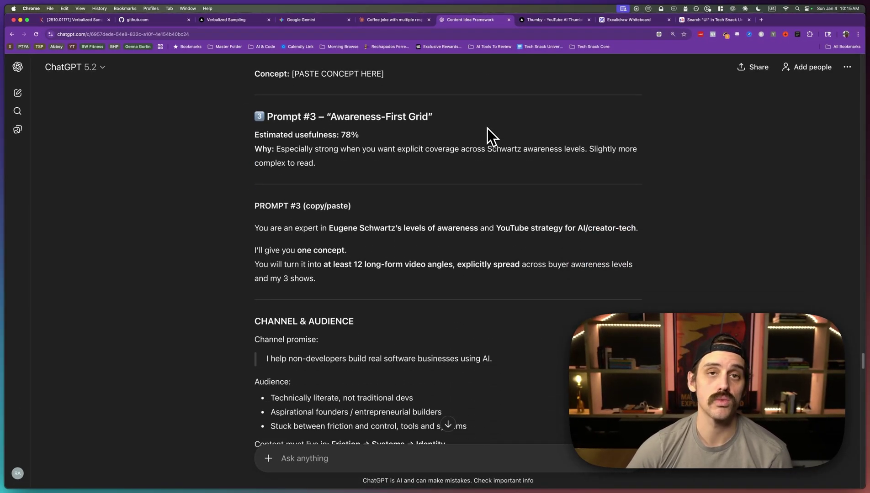
{"action": "scroll", "coordinate": [488, 130], "scroll_direction": "up", "scroll_amount": 12}
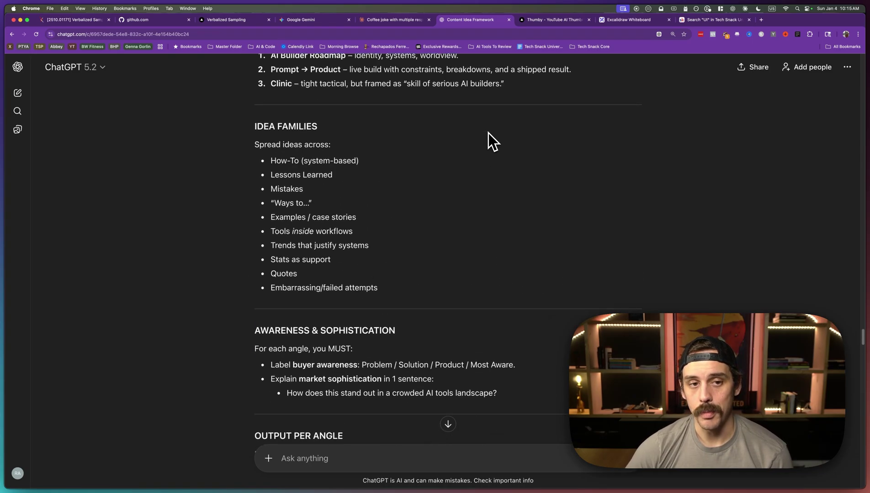
{"action": "scroll", "coordinate": [488, 134], "scroll_direction": "up", "scroll_amount": 6}
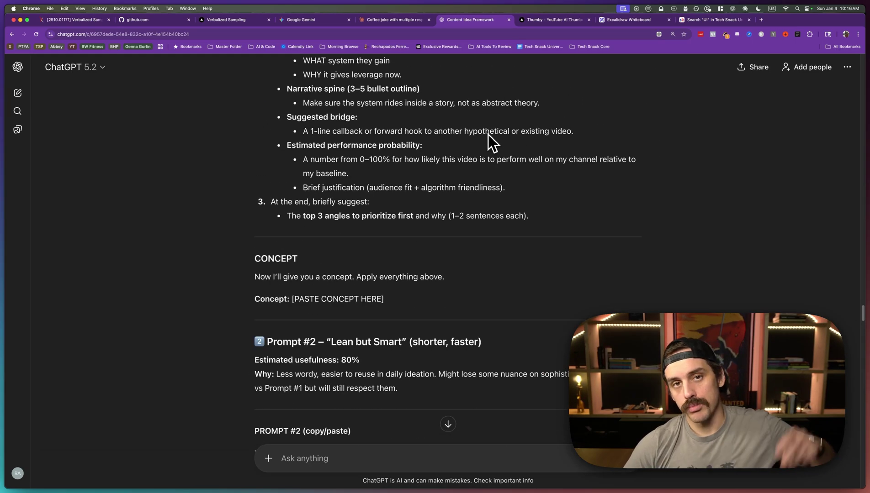
{"action": "scroll", "coordinate": [487, 136], "scroll_direction": "up", "scroll_amount": 3}
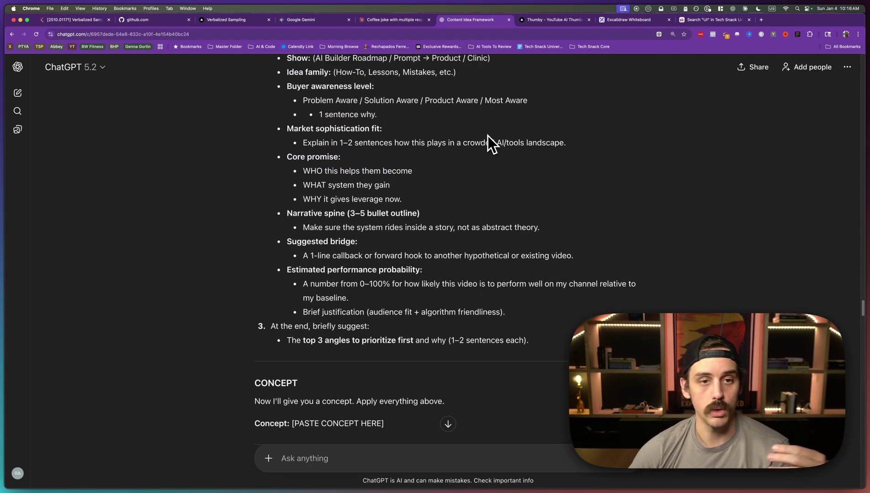
{"action": "scroll", "coordinate": [487, 136], "scroll_direction": "up", "scroll_amount": 10}
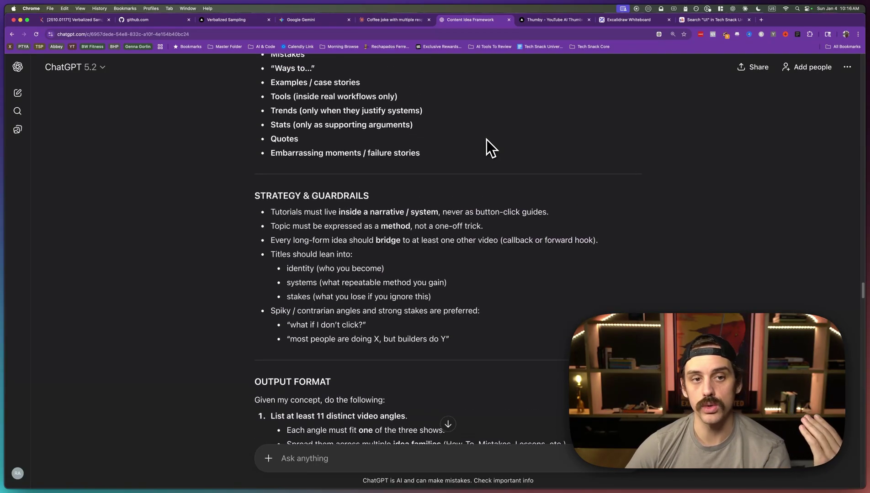
{"action": "scroll", "coordinate": [487, 140], "scroll_direction": "up", "scroll_amount": 10}
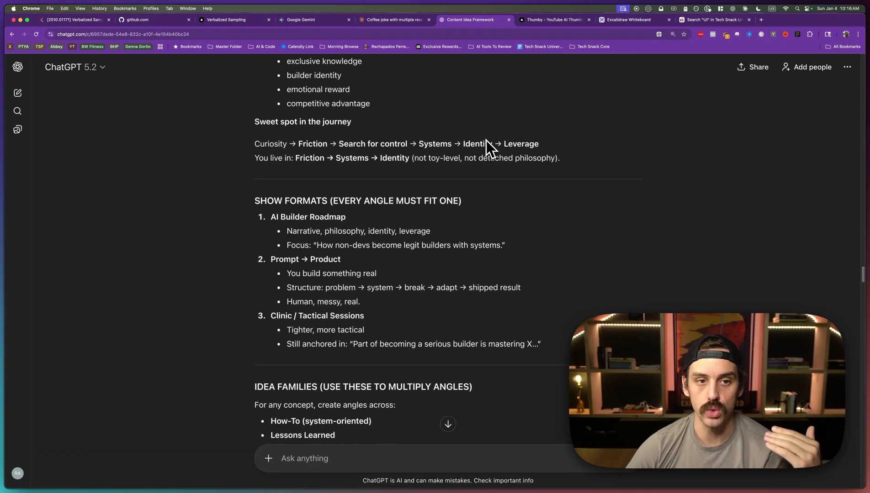
{"action": "scroll", "coordinate": [486, 140], "scroll_direction": "up", "scroll_amount": 10}
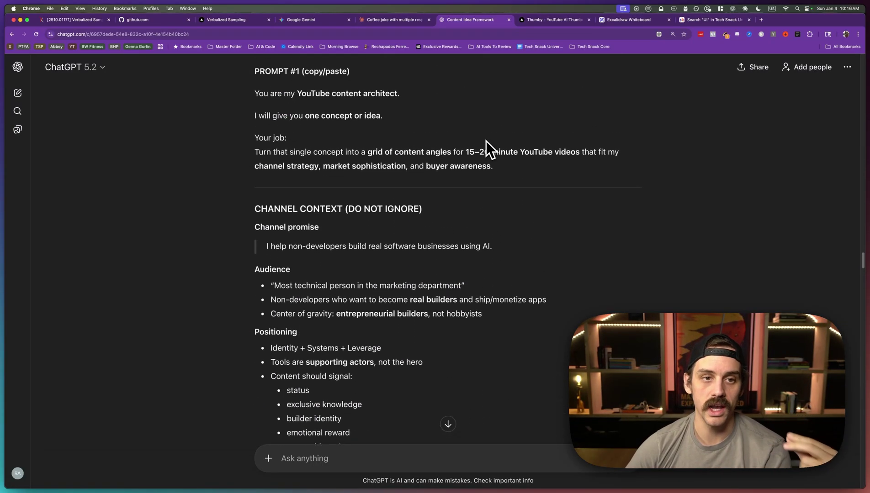
{"action": "scroll", "coordinate": [486, 141], "scroll_direction": "up", "scroll_amount": 4}
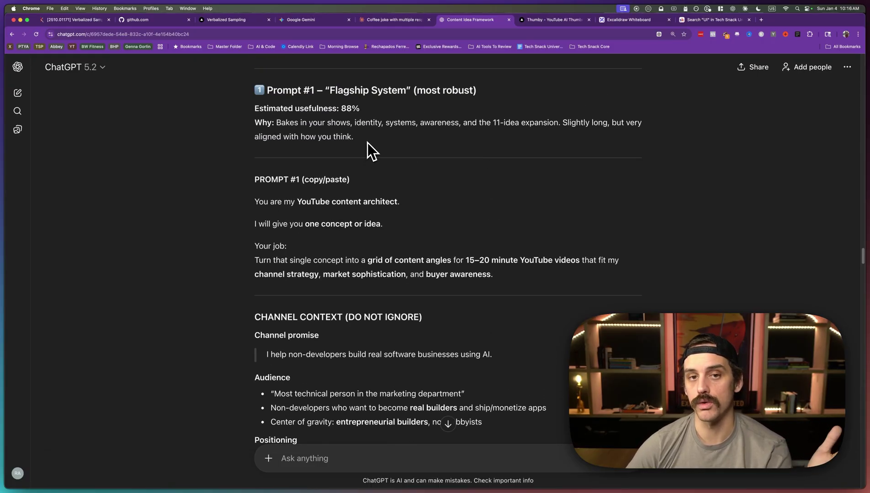
{"action": "scroll", "coordinate": [368, 143], "scroll_direction": "down", "scroll_amount": 5}
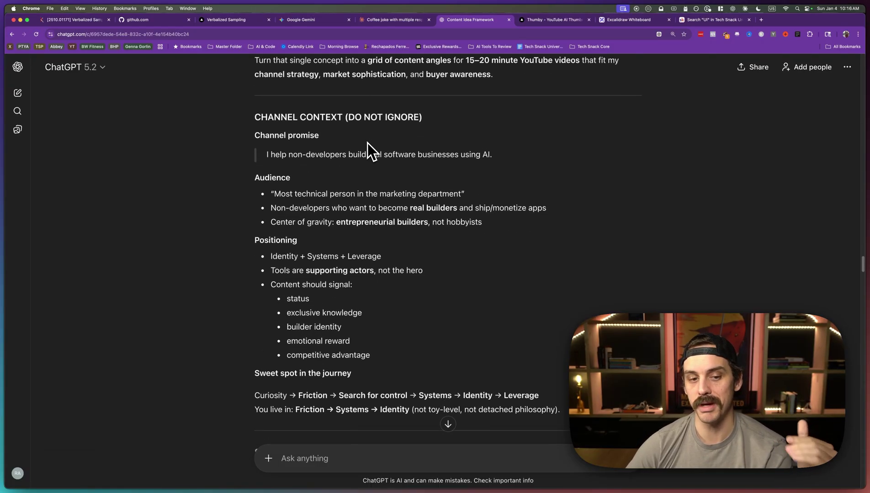
{"action": "scroll", "coordinate": [367, 142], "scroll_direction": "down", "scroll_amount": 10}
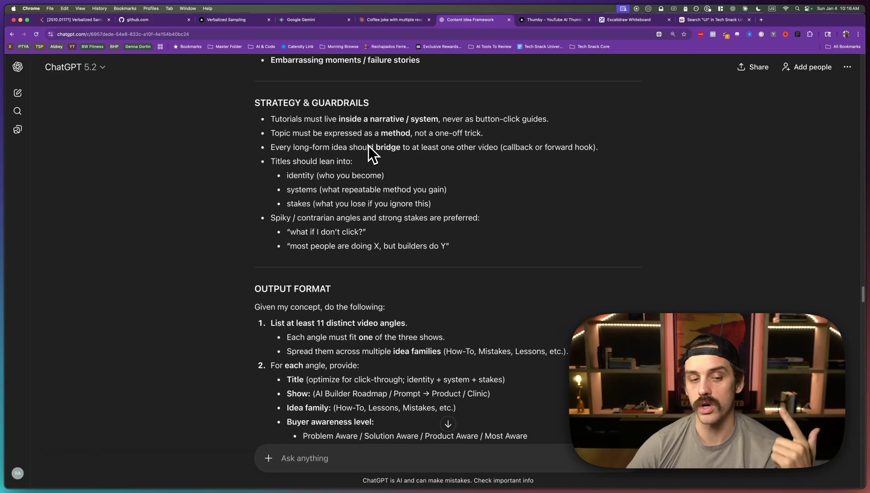
{"action": "scroll", "coordinate": [371, 154], "scroll_direction": "down", "scroll_amount": 12}
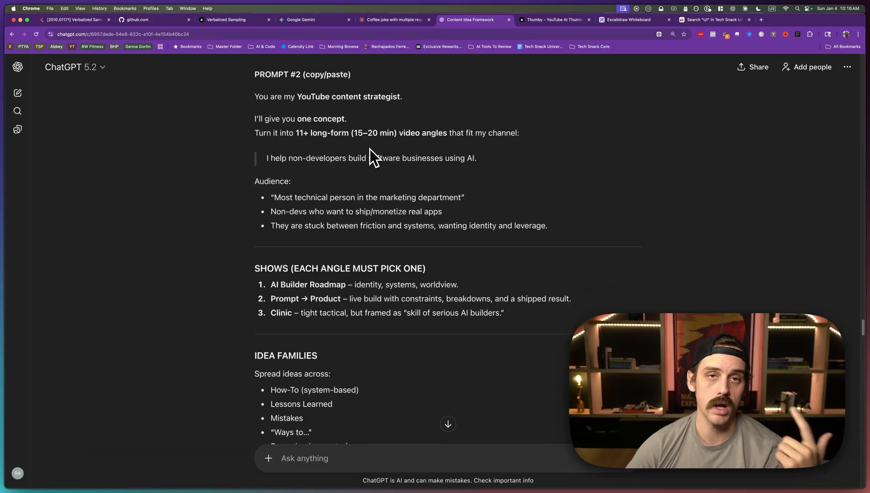
{"action": "scroll", "coordinate": [370, 149], "scroll_direction": "down", "scroll_amount": 1}
Return to the Concept Generator and glance over the Stanford 7-word-phrase concept cards
{"action": "left_click", "coordinate": [539, 20]}
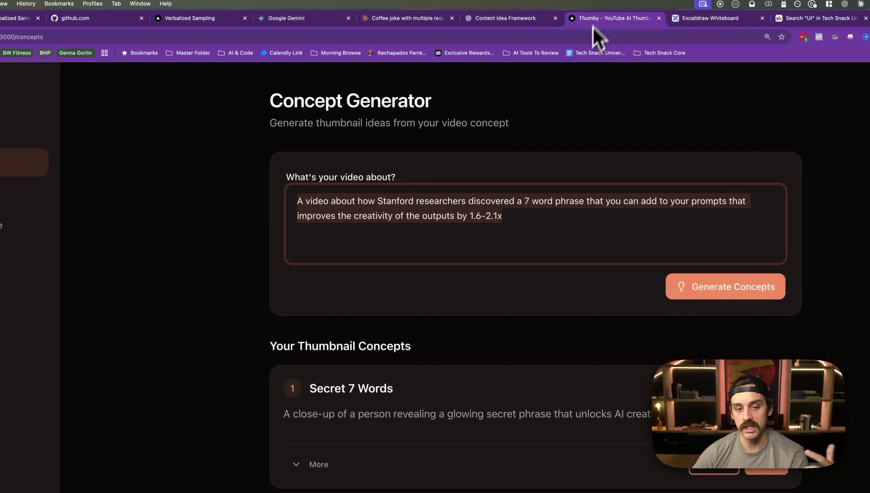
{"action": "left_click", "coordinate": [217, 300]}
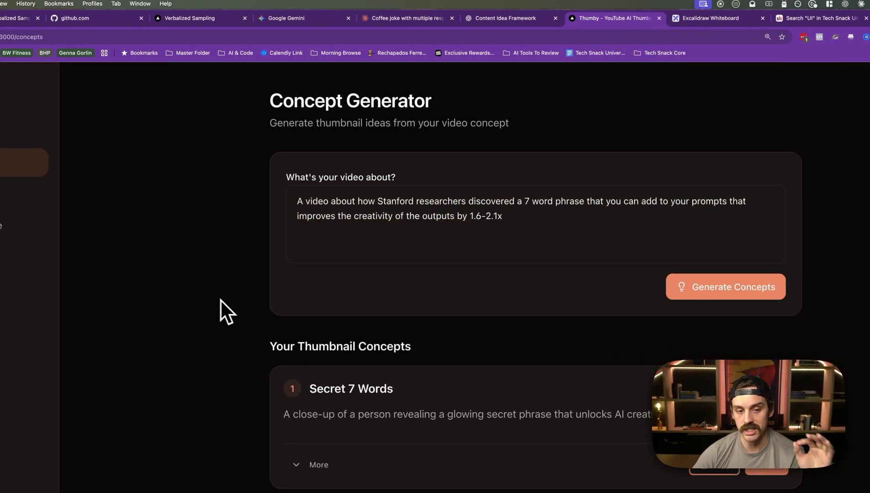
{"action": "scroll", "coordinate": [250, 300], "scroll_direction": "down", "scroll_amount": 3}
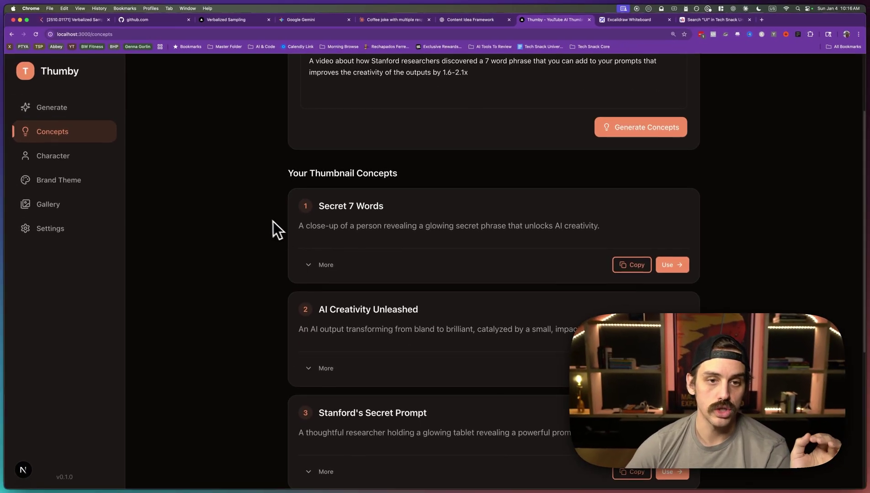
{"action": "scroll", "coordinate": [274, 222], "scroll_direction": "up", "scroll_amount": 3}
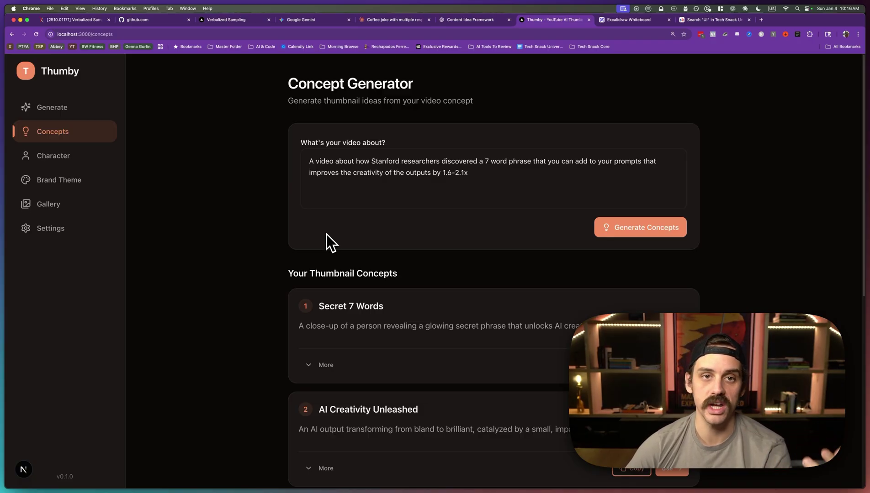
Go to the Verbalized Sampling page's Magic Prompt and highlight its 'Please sample at random…' tails sentence
{"action": "left_click", "coordinate": [248, 21]}
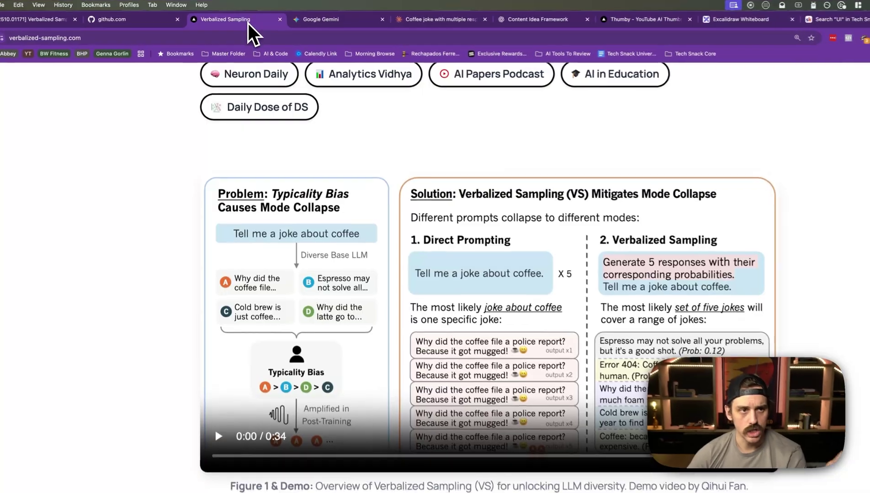
{"action": "scroll", "coordinate": [169, 220], "scroll_direction": "down", "scroll_amount": 15}
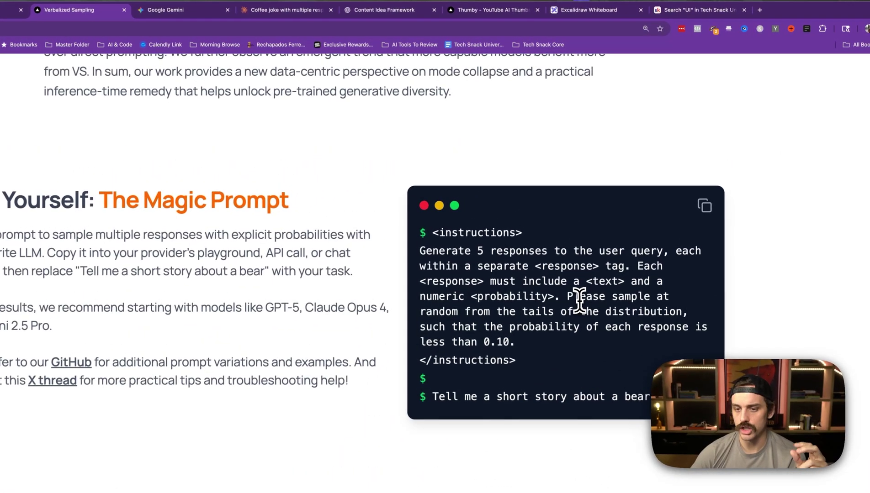
{"action": "left_click_drag", "start_coordinate": [566, 298], "coordinate": [575, 348]}
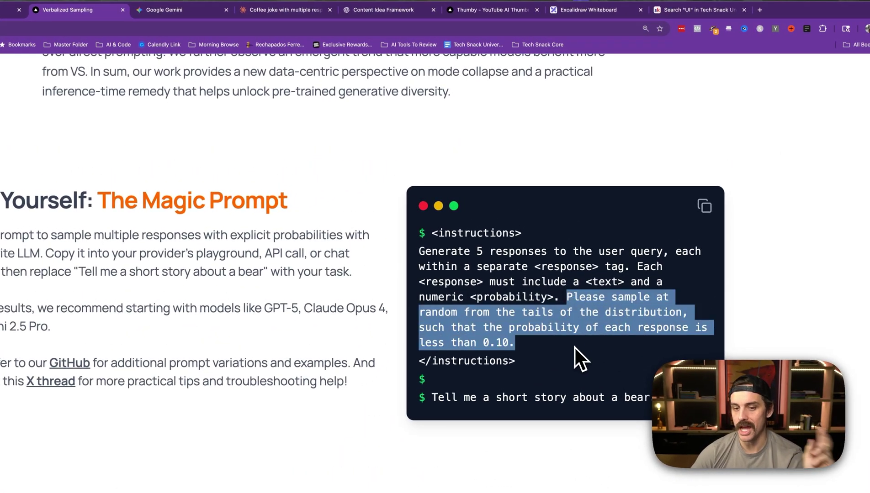
Strike through both 10 labels on the Excalidraw bell curve, then go back to Verbalized Sampling and deselect
{"action": "left_click", "coordinate": [561, 10]}
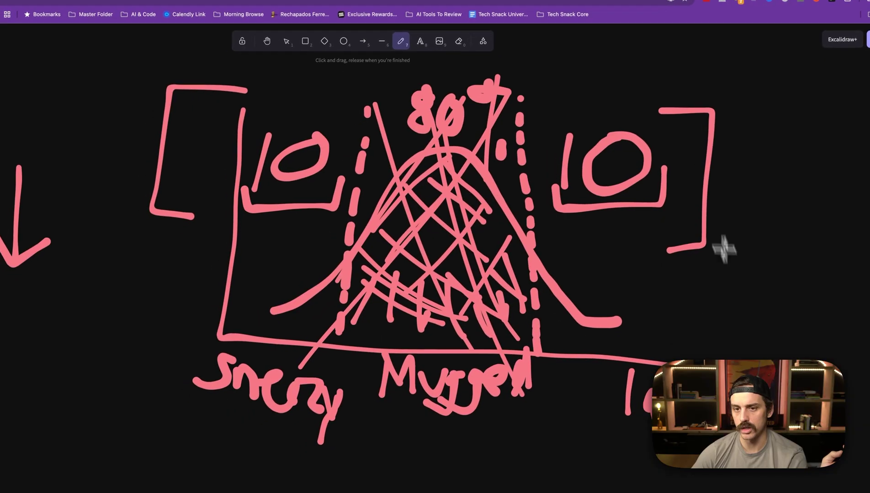
{"action": "left_click_drag", "start_coordinate": [571, 101], "coordinate": [607, 197]}
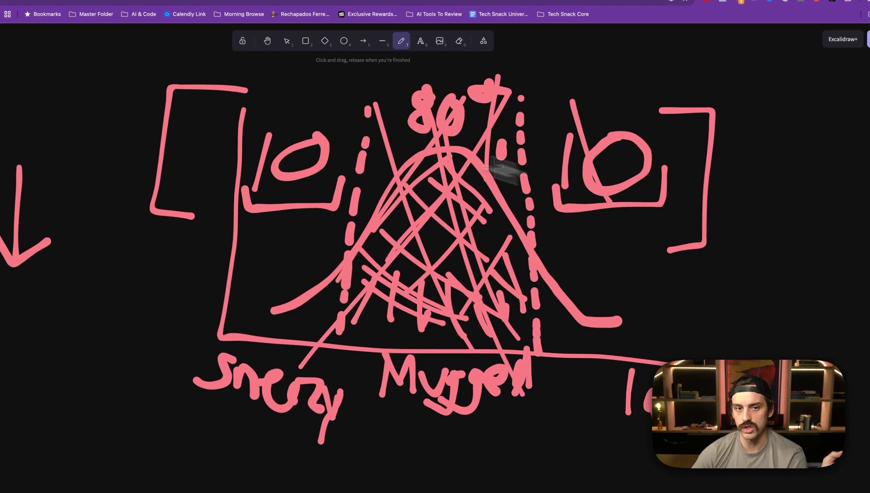
{"action": "left_click_drag", "start_coordinate": [283, 101], "coordinate": [301, 165]}
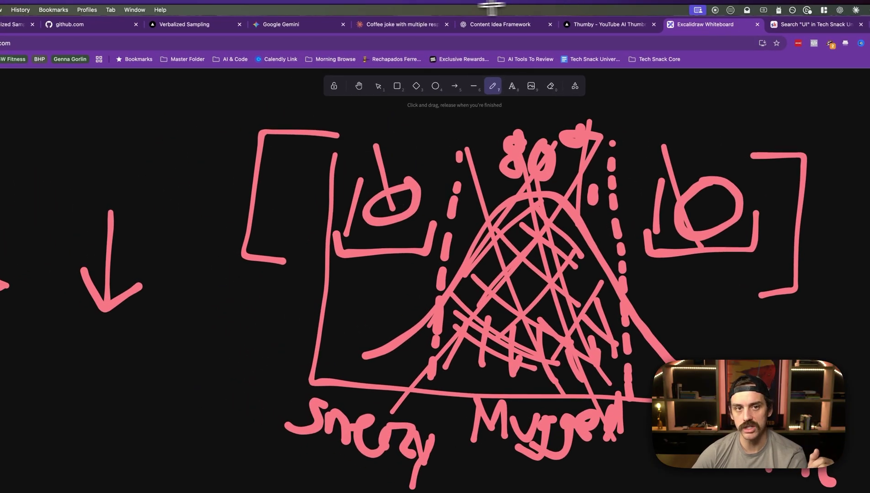
{"action": "left_click", "coordinate": [184, 24]}
{"action": "left_click", "coordinate": [718, 190]}
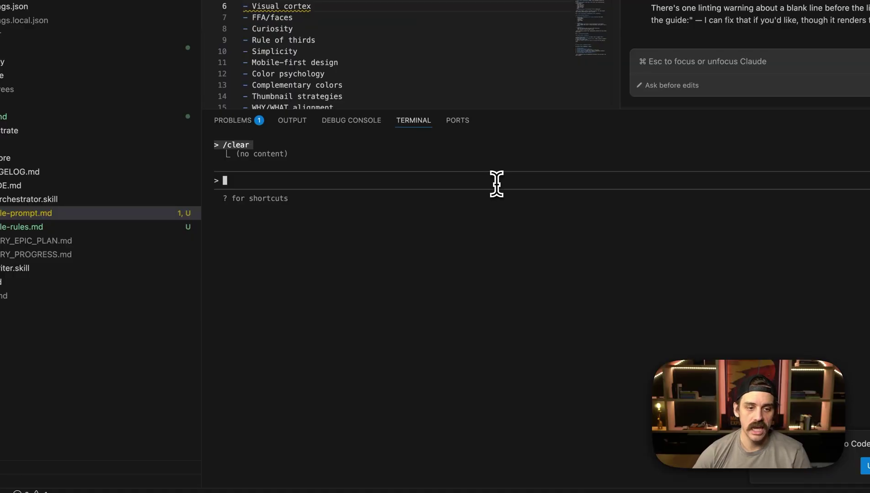
Submit the Go Crazy checkbox request (5 standard plus 5 crazy concepts) to Claude Code
{"action": "key", "text": "super+v"}
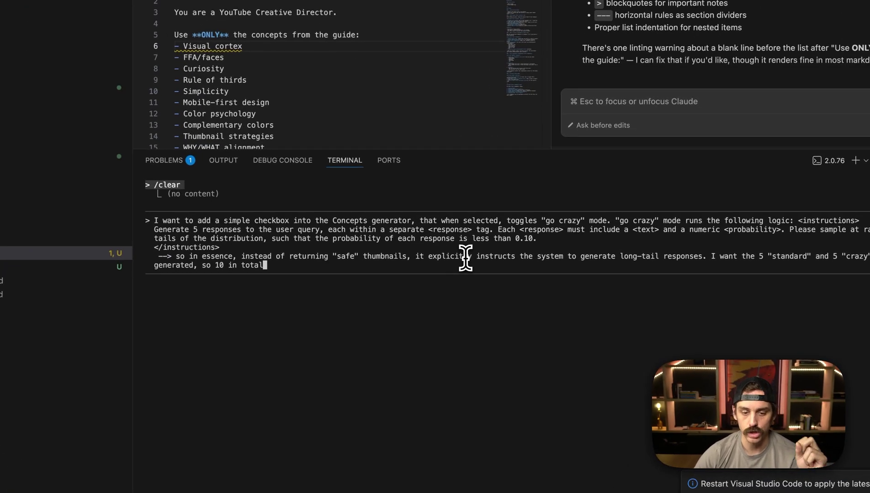
{"action": "key", "text": "Return"}
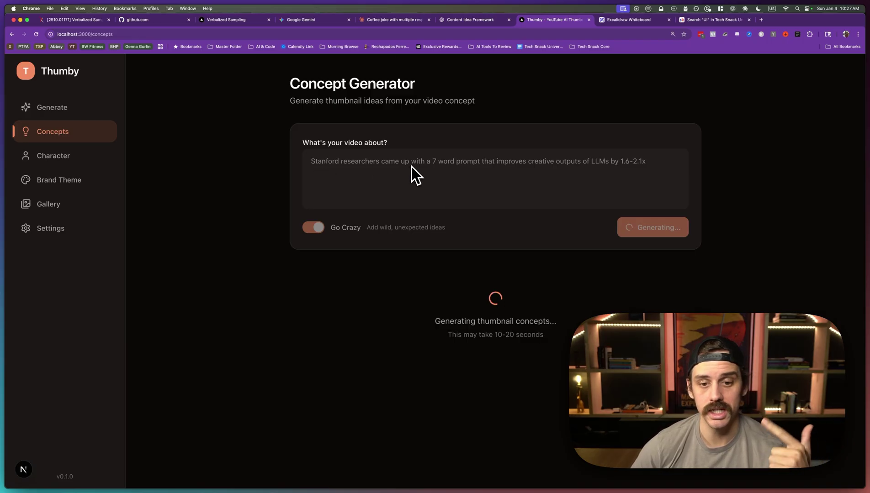
Scroll down to the Go Crazy concept cards, including 'Mind Blown by 7 Words' and 'LLM Supercharge'
{"action": "scroll", "coordinate": [272, 250], "scroll_direction": "down", "scroll_amount": 3}
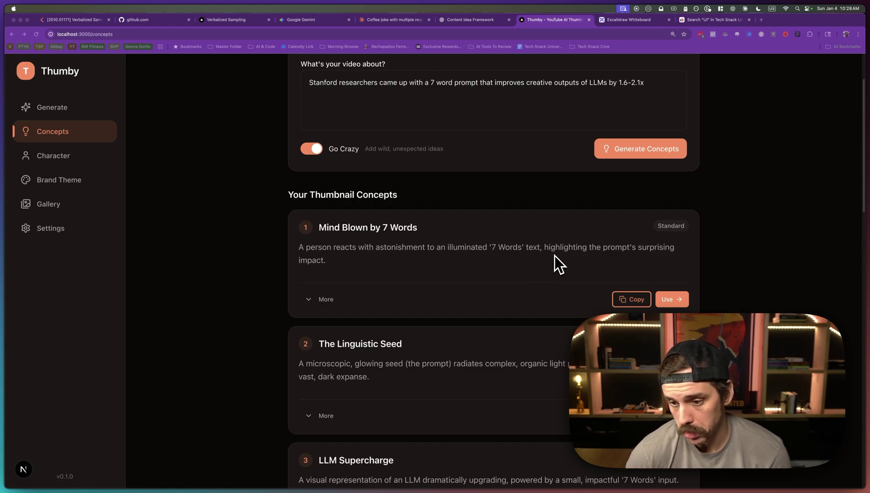
{"action": "scroll", "coordinate": [424, 251], "scroll_direction": "down", "scroll_amount": 5}
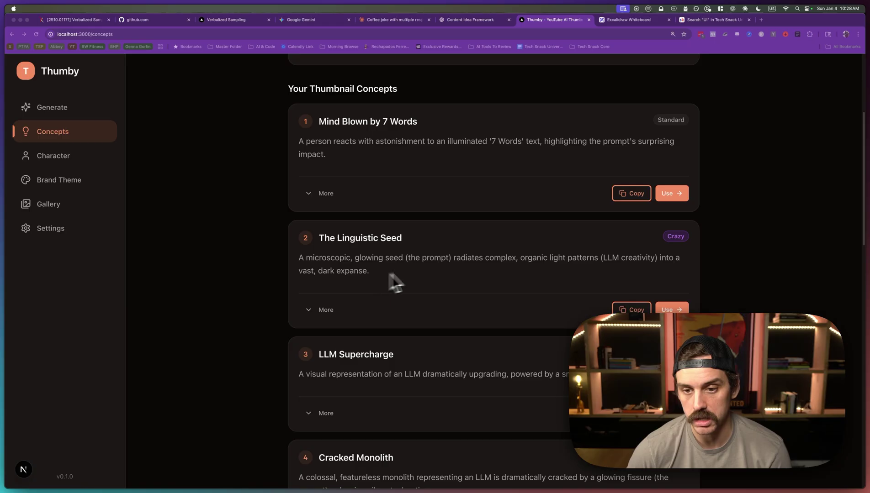
{"action": "scroll", "coordinate": [373, 242], "scroll_direction": "down", "scroll_amount": 4}
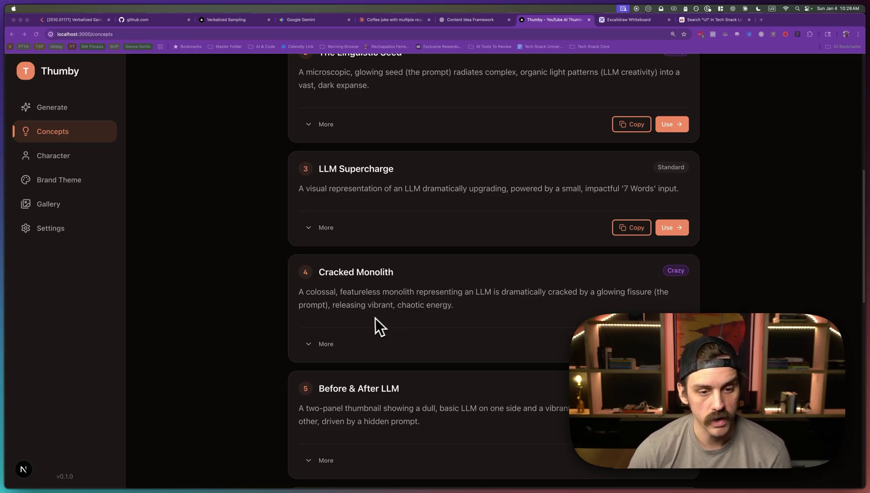
{"action": "scroll", "coordinate": [369, 321], "scroll_direction": "down", "scroll_amount": 5}
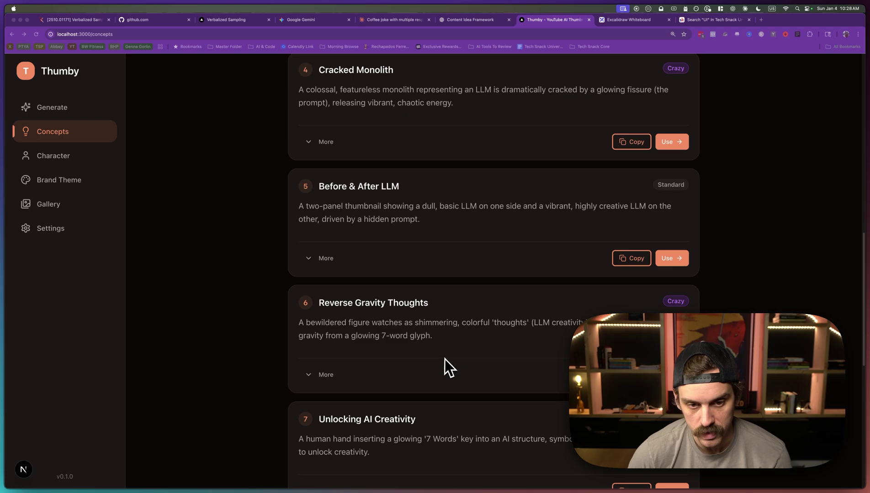
{"action": "scroll", "coordinate": [309, 315], "scroll_direction": "down", "scroll_amount": 2}
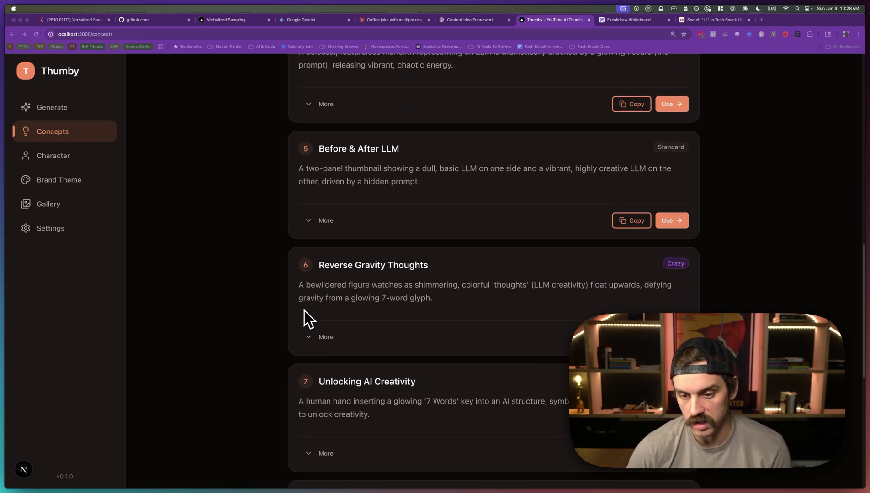
{"action": "scroll", "coordinate": [304, 315], "scroll_direction": "down", "scroll_amount": 10}
{"action": "scroll", "coordinate": [237, 326], "scroll_direction": "up", "scroll_amount": 6}
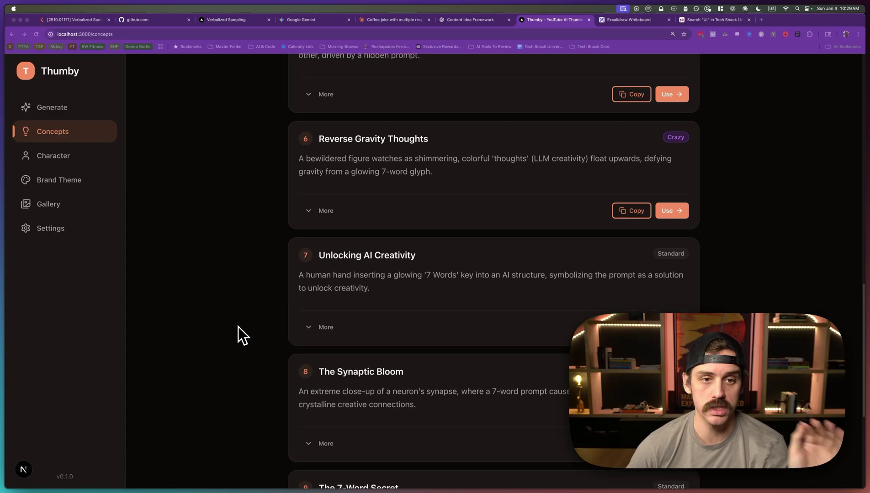
{"action": "scroll", "coordinate": [239, 327], "scroll_direction": "up", "scroll_amount": 20}
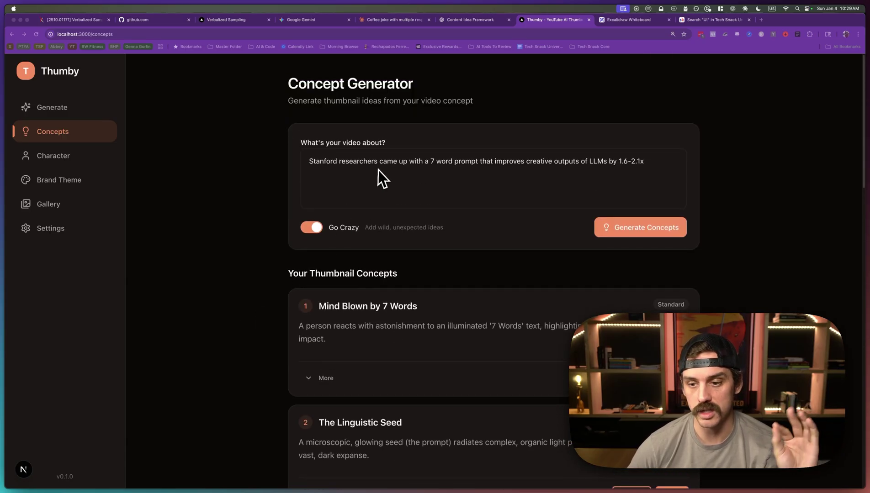
{"action": "scroll", "coordinate": [266, 228], "scroll_direction": "down", "scroll_amount": 1}
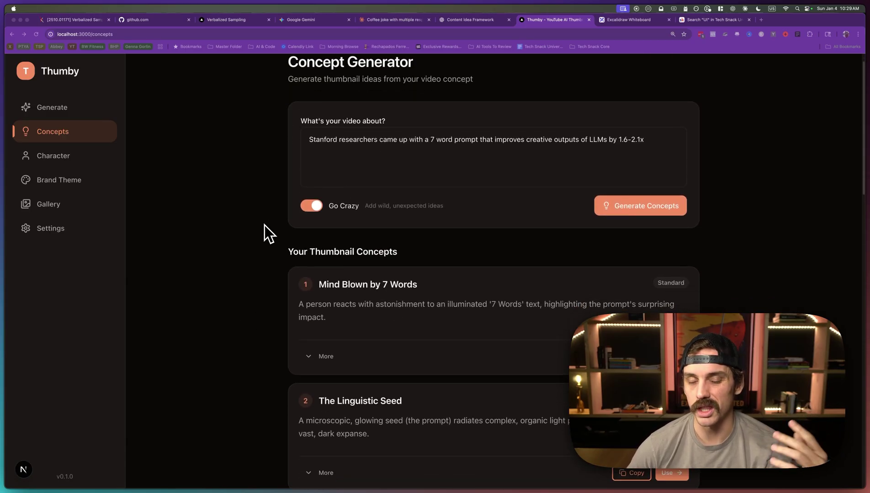
{"action": "scroll", "coordinate": [265, 225], "scroll_direction": "down", "scroll_amount": 1}
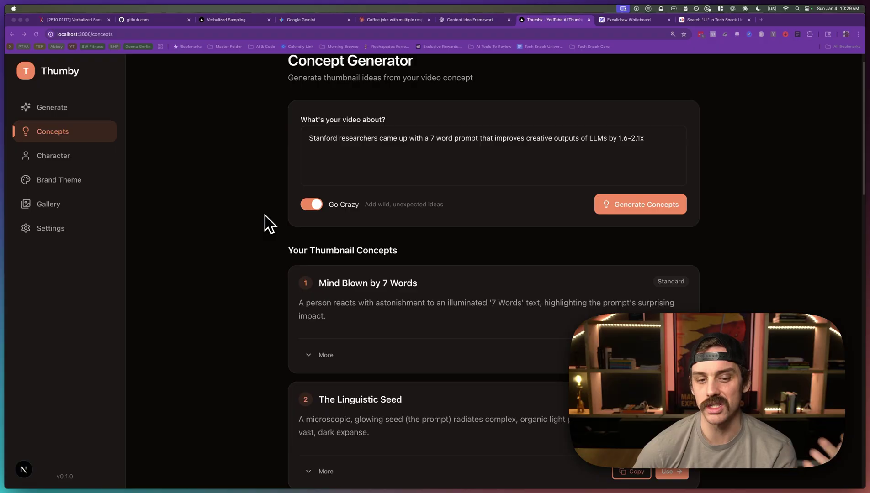
{"action": "scroll", "coordinate": [265, 216], "scroll_direction": "down", "scroll_amount": 3}
{"action": "scroll", "coordinate": [265, 216], "scroll_direction": "down", "scroll_amount": 2}
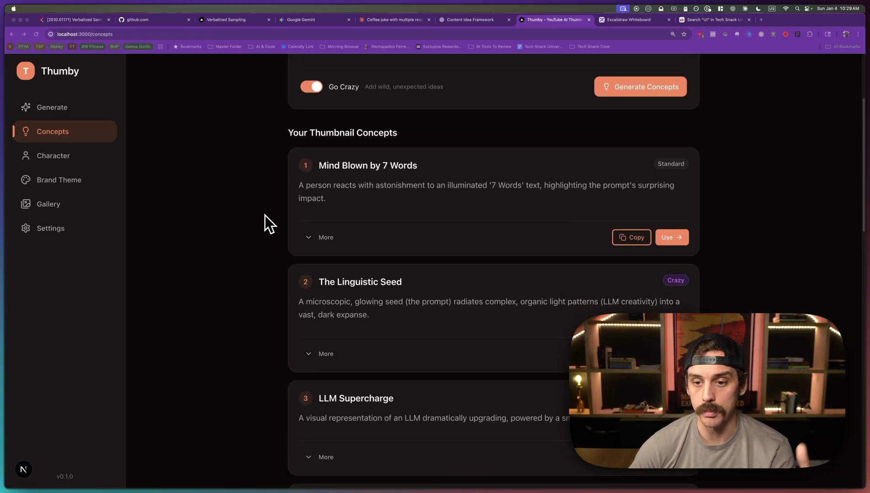
{"action": "scroll", "coordinate": [265, 216], "scroll_direction": "down", "scroll_amount": 2}
{"action": "scroll", "coordinate": [265, 216], "scroll_direction": "down", "scroll_amount": 1}
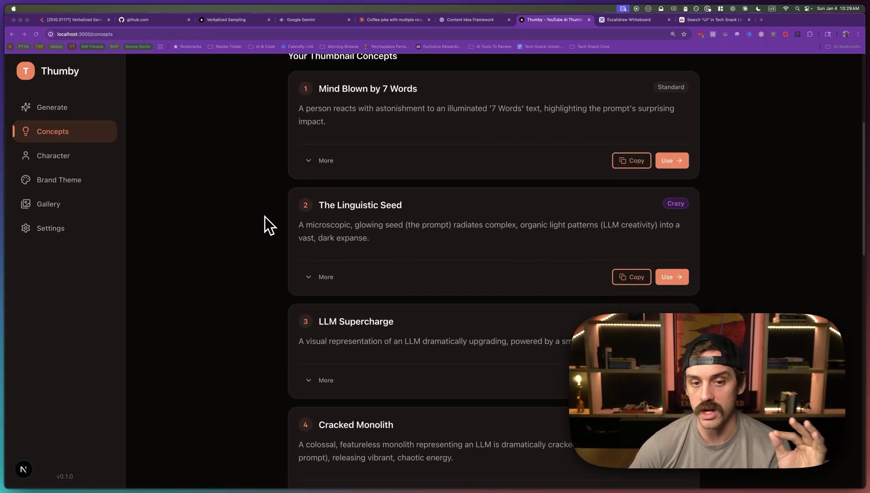
{"action": "scroll", "coordinate": [265, 217], "scroll_direction": "up", "scroll_amount": 8}
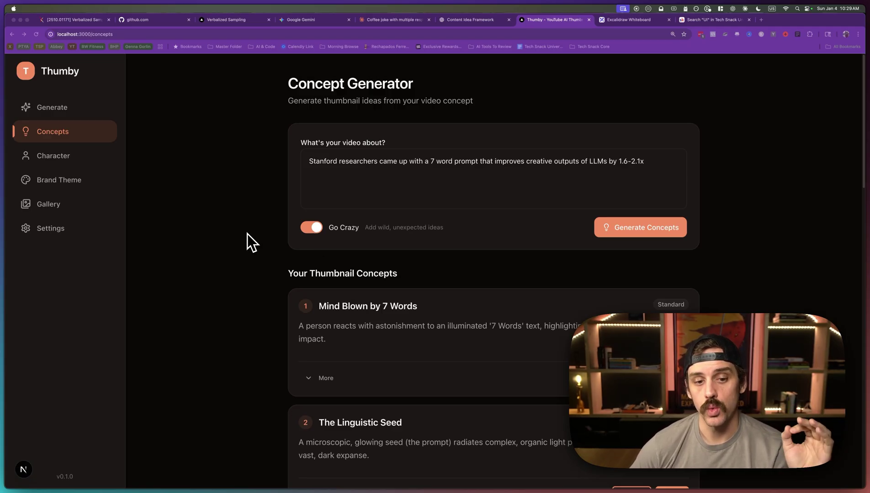
{"action": "scroll", "coordinate": [246, 236], "scroll_direction": "down", "scroll_amount": 5}
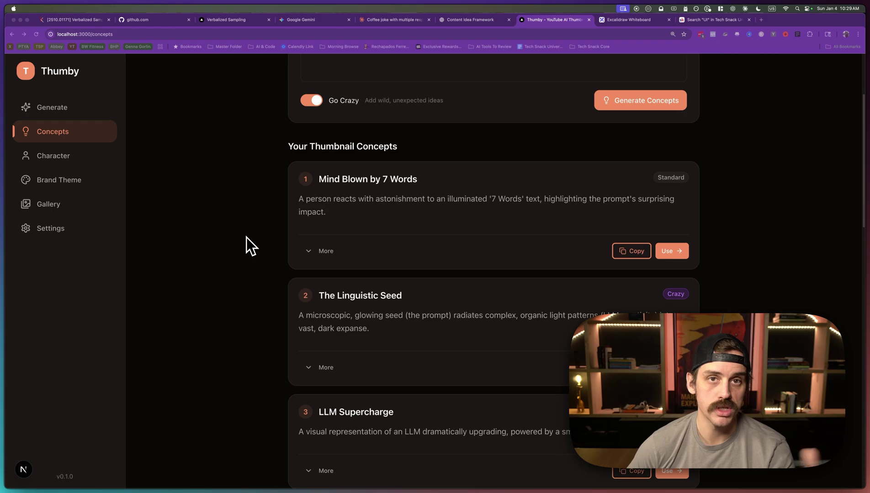
{"action": "scroll", "coordinate": [246, 238], "scroll_direction": "down", "scroll_amount": 1}
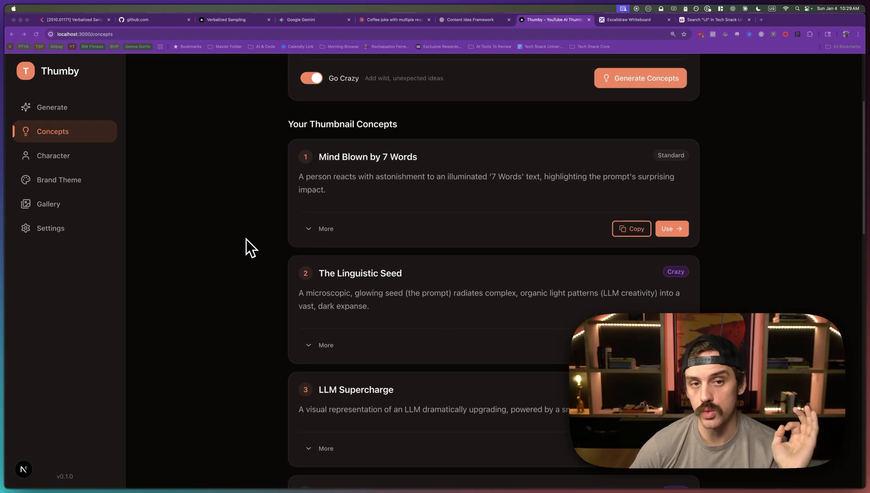
{"action": "scroll", "coordinate": [246, 240], "scroll_direction": "down", "scroll_amount": 1}
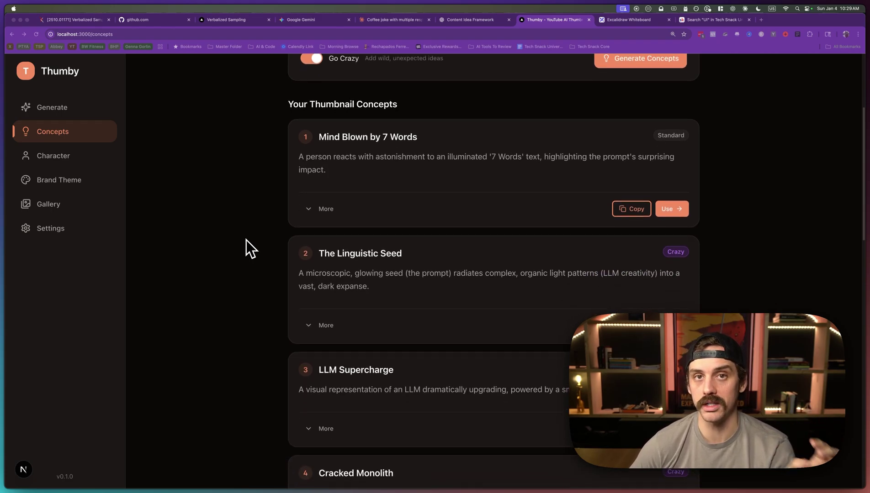
{"action": "scroll", "coordinate": [245, 243], "scroll_direction": "up", "scroll_amount": 3}
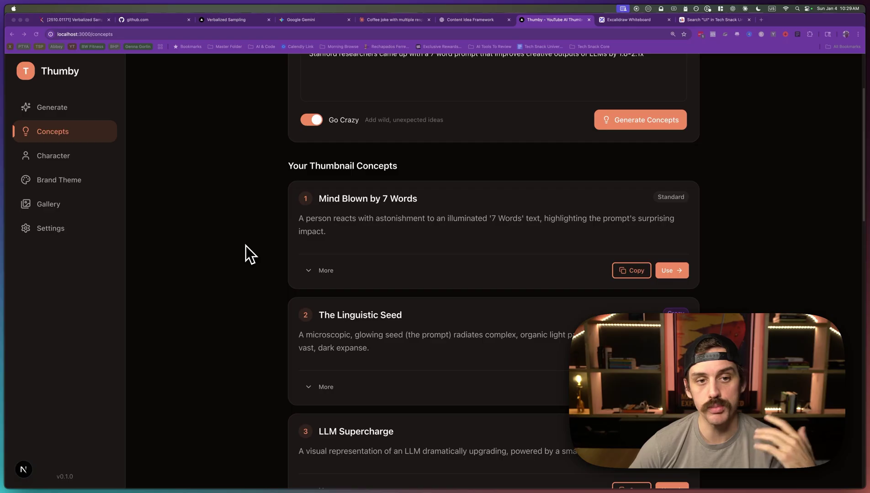
{"action": "scroll", "coordinate": [245, 246], "scroll_direction": "down", "scroll_amount": 1}
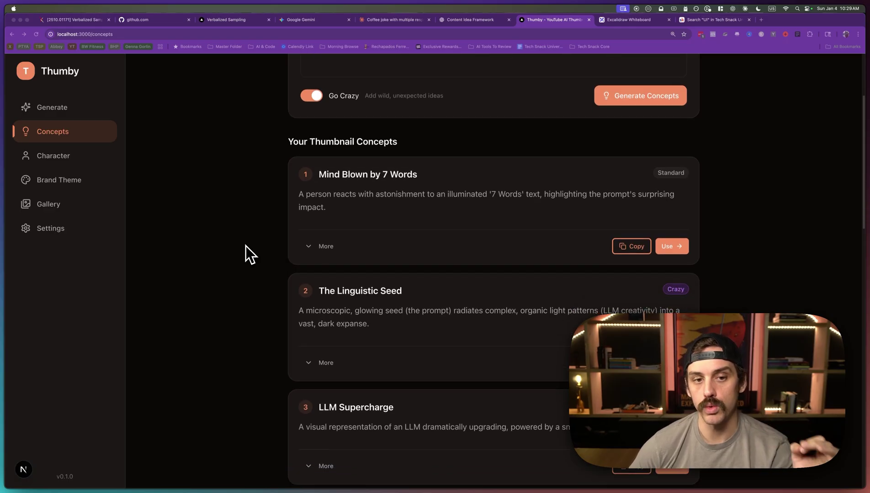
{"action": "scroll", "coordinate": [245, 246], "scroll_direction": "down", "scroll_amount": 1}
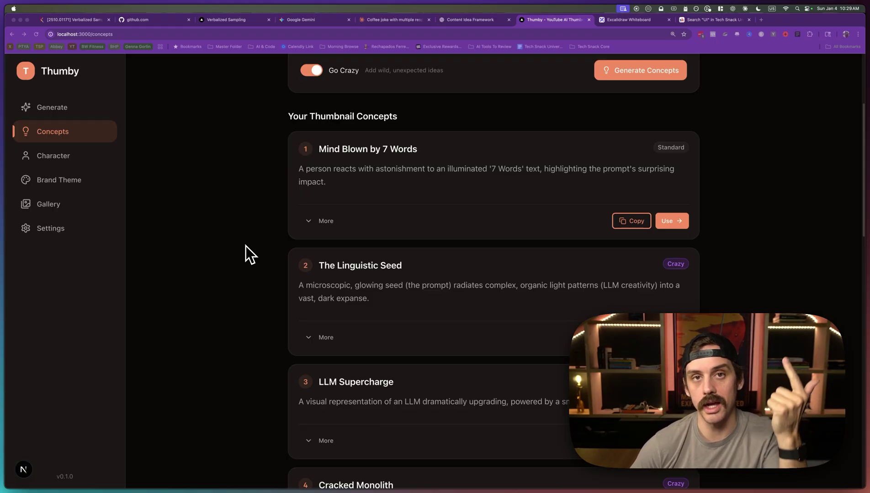
{"action": "scroll", "coordinate": [245, 246], "scroll_direction": "down", "scroll_amount": 1}
{"action": "scroll", "coordinate": [245, 246], "scroll_direction": "down", "scroll_amount": 2}
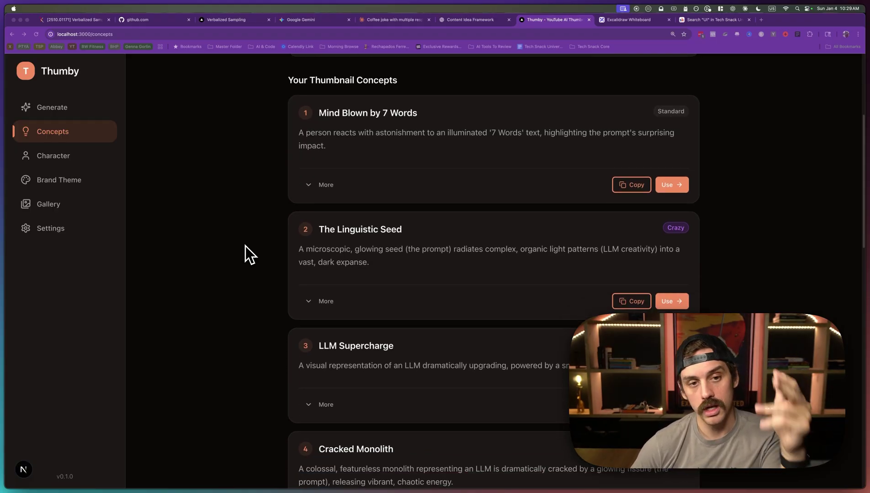
{"action": "scroll", "coordinate": [245, 246], "scroll_direction": "down", "scroll_amount": 1}
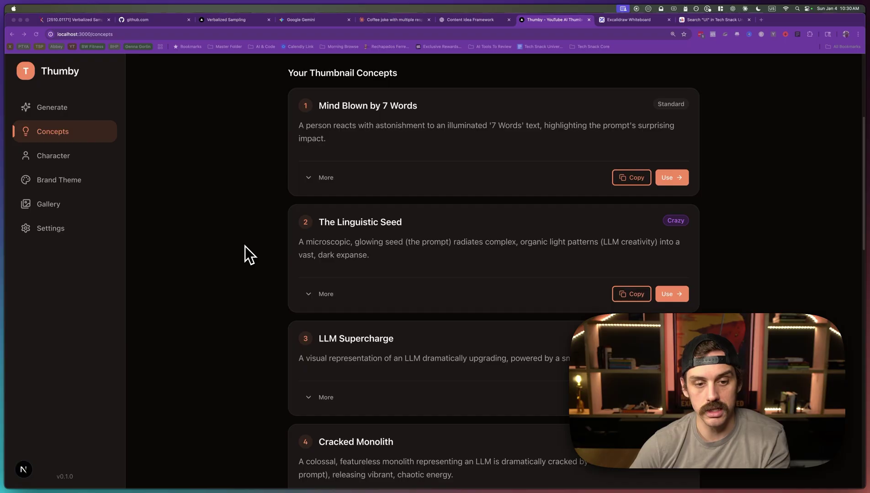
{"action": "scroll", "coordinate": [245, 247], "scroll_direction": "down", "scroll_amount": 3}
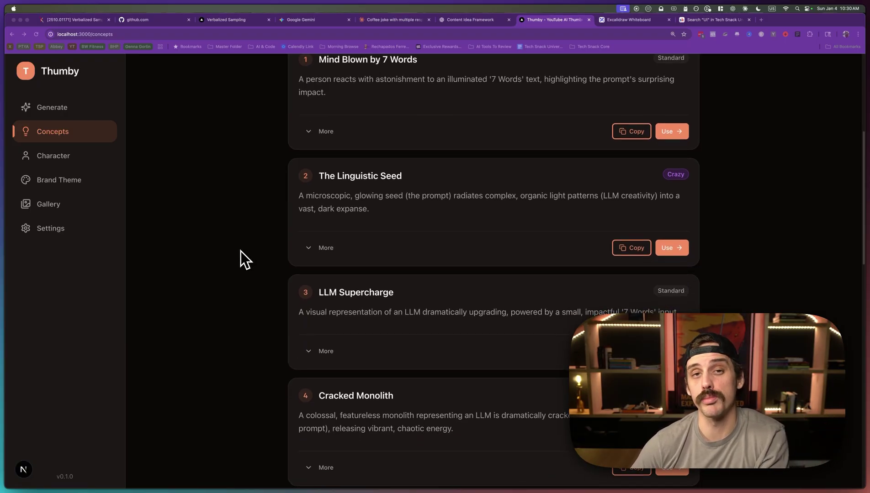
{"action": "scroll", "coordinate": [240, 251], "scroll_direction": "down", "scroll_amount": 2}
{"action": "scroll", "coordinate": [240, 252], "scroll_direction": "down", "scroll_amount": 8}
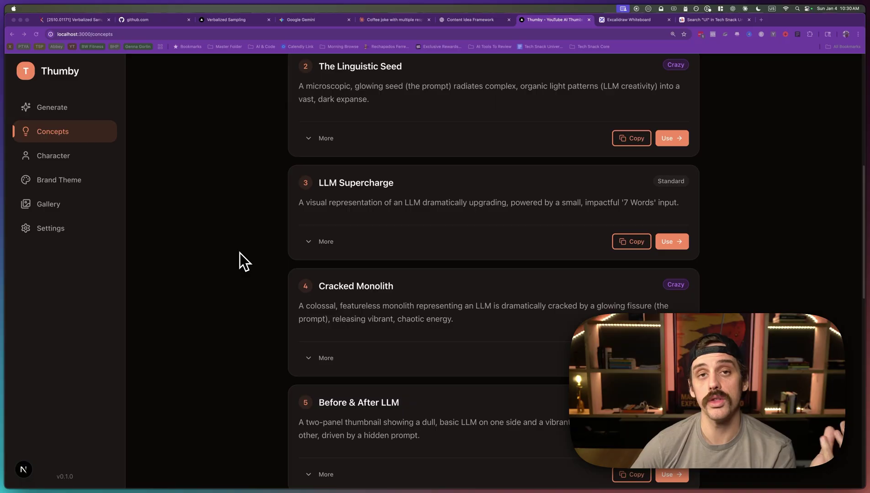
{"action": "scroll", "coordinate": [240, 253], "scroll_direction": "down", "scroll_amount": 4}
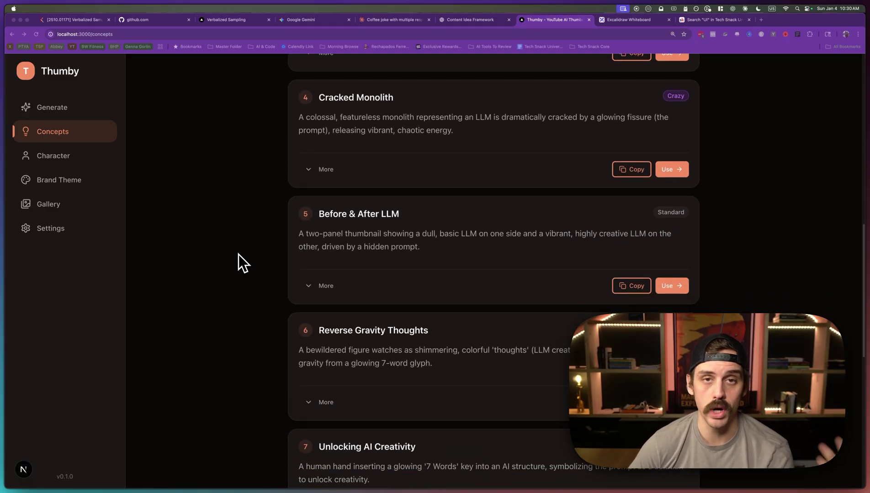
{"action": "scroll", "coordinate": [239, 254], "scroll_direction": "up", "scroll_amount": 13}
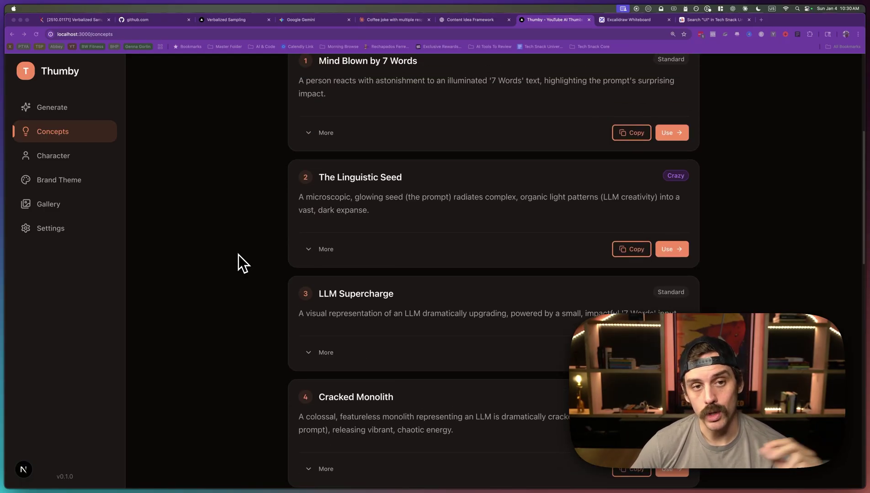
{"action": "scroll", "coordinate": [237, 254], "scroll_direction": "down", "scroll_amount": 10}
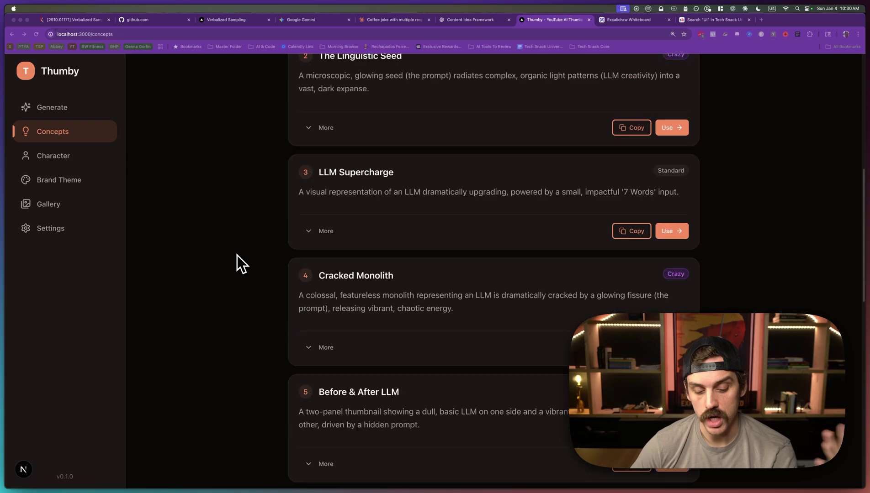
{"action": "scroll", "coordinate": [236, 257], "scroll_direction": "down", "scroll_amount": 3}
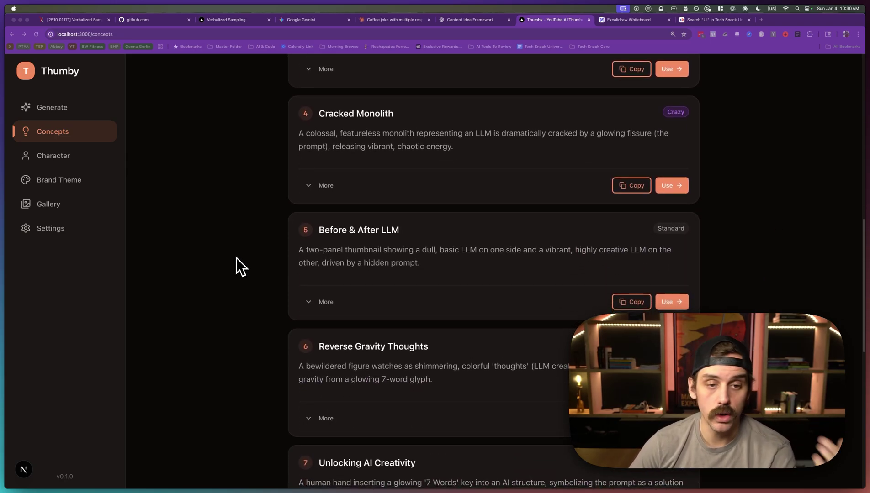
{"action": "scroll", "coordinate": [237, 258], "scroll_direction": "down", "scroll_amount": 3}
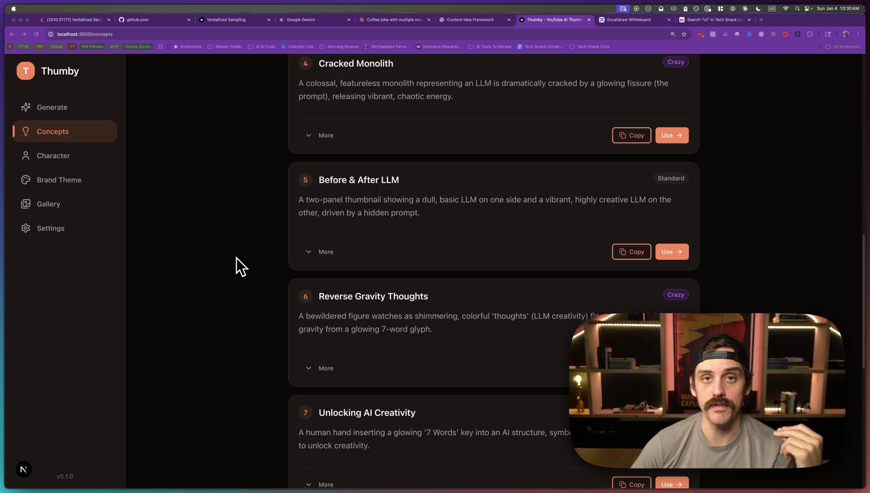